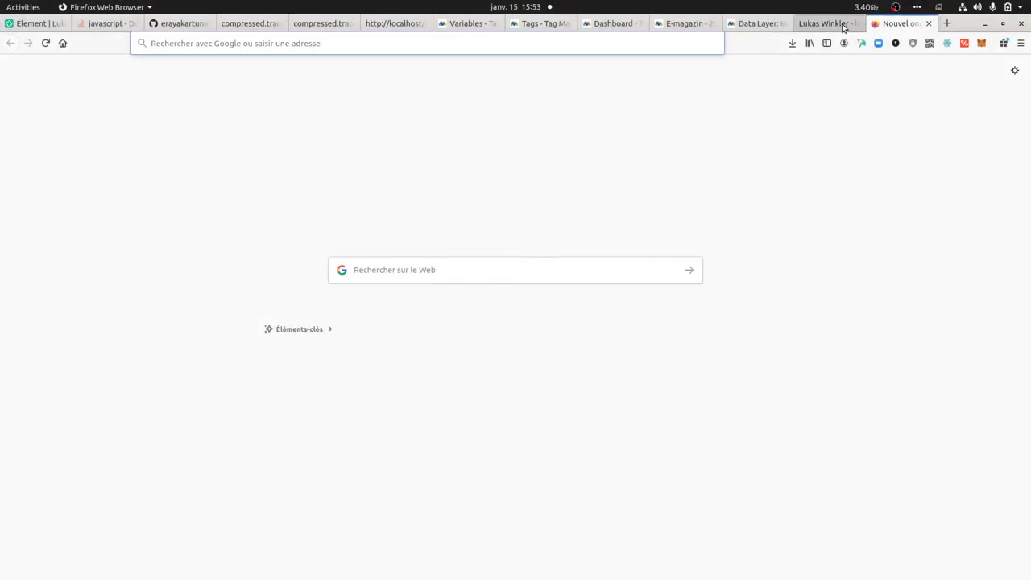
# Switch from the personal-website tab to the pdf-flipbook GitHub repository tab in Firefox
pyautogui.click(841, 25)
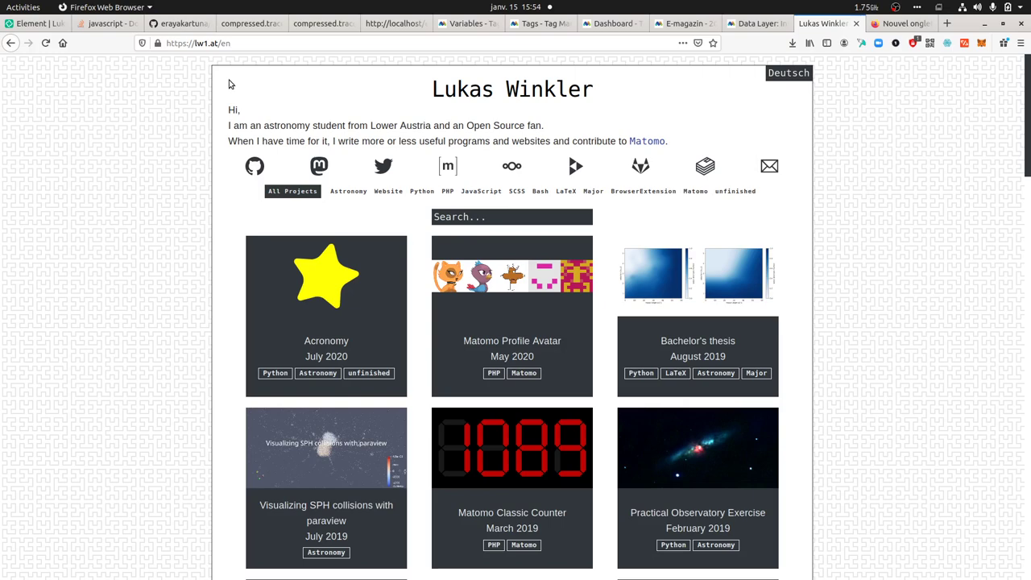
pyautogui.click(197, 24)
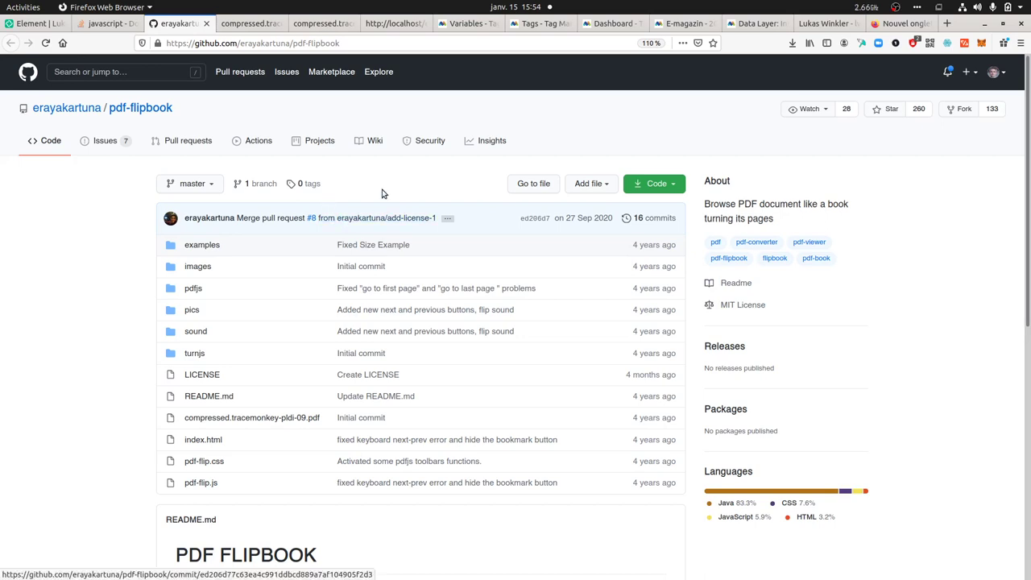
pyautogui.scroll(-5, 421, 349)
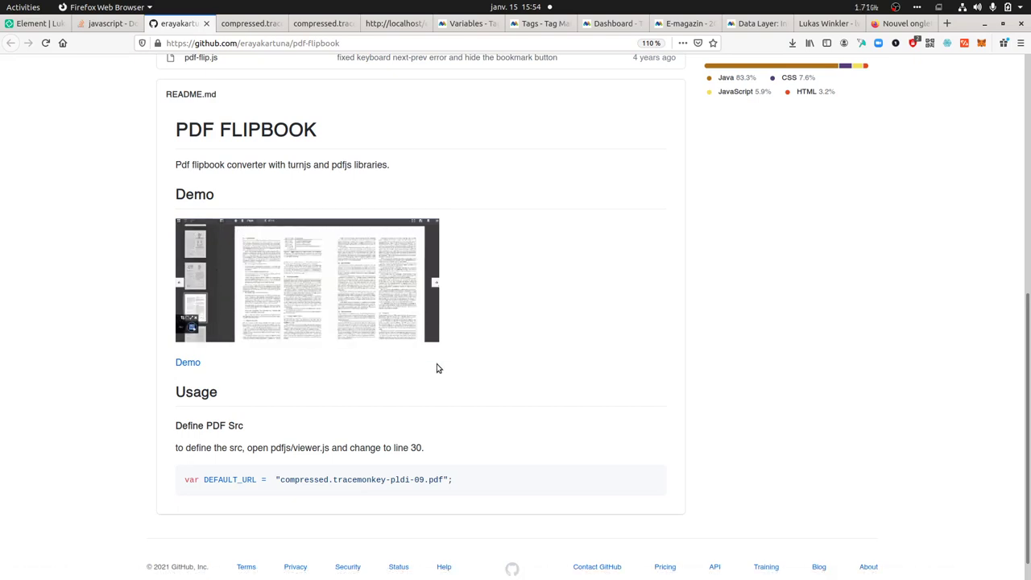
pyautogui.scroll(1, 437, 367)
pyautogui.scroll(3, 438, 367)
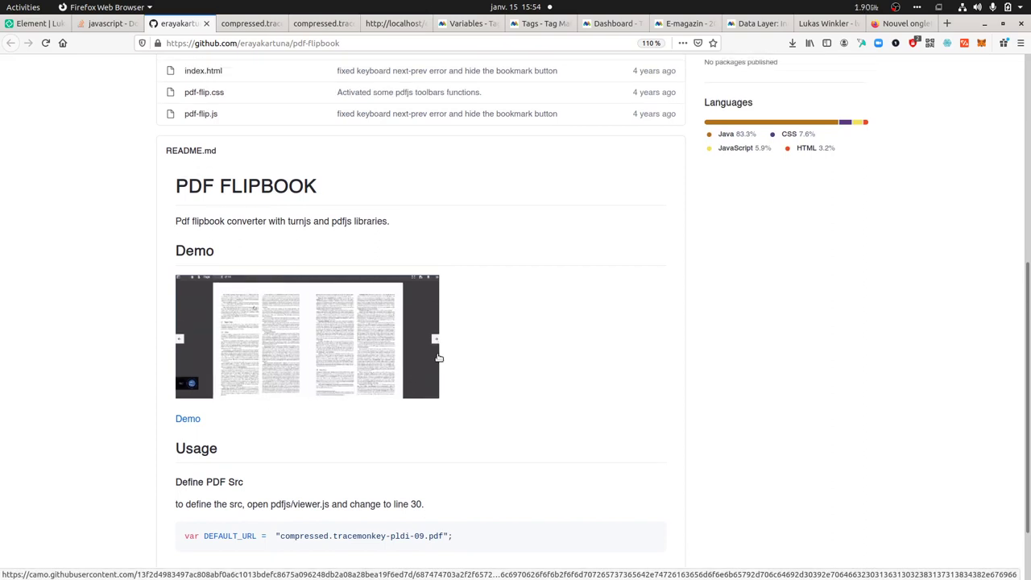
pyautogui.scroll(8, 437, 359)
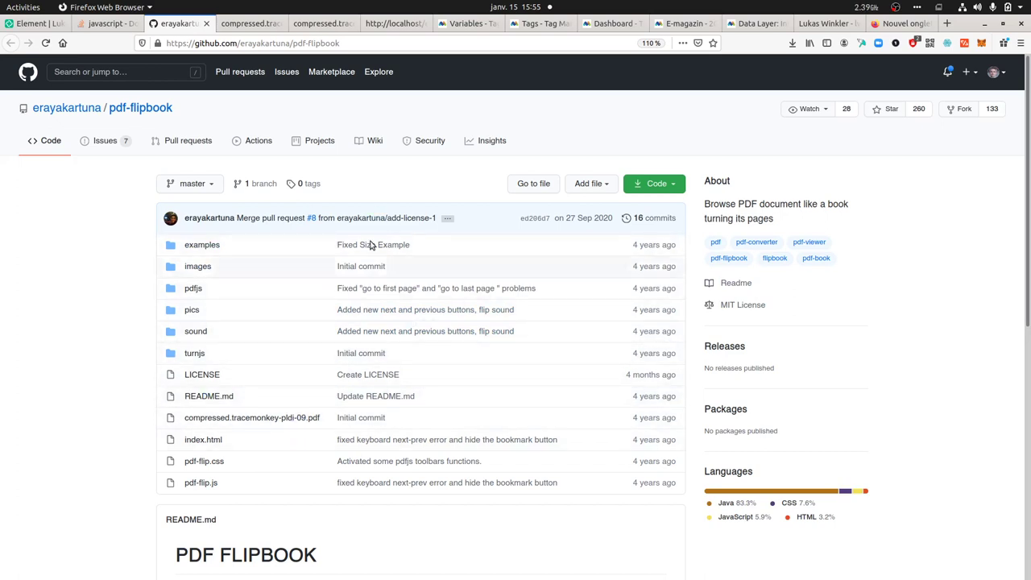
pyautogui.moveTo(2, 346)
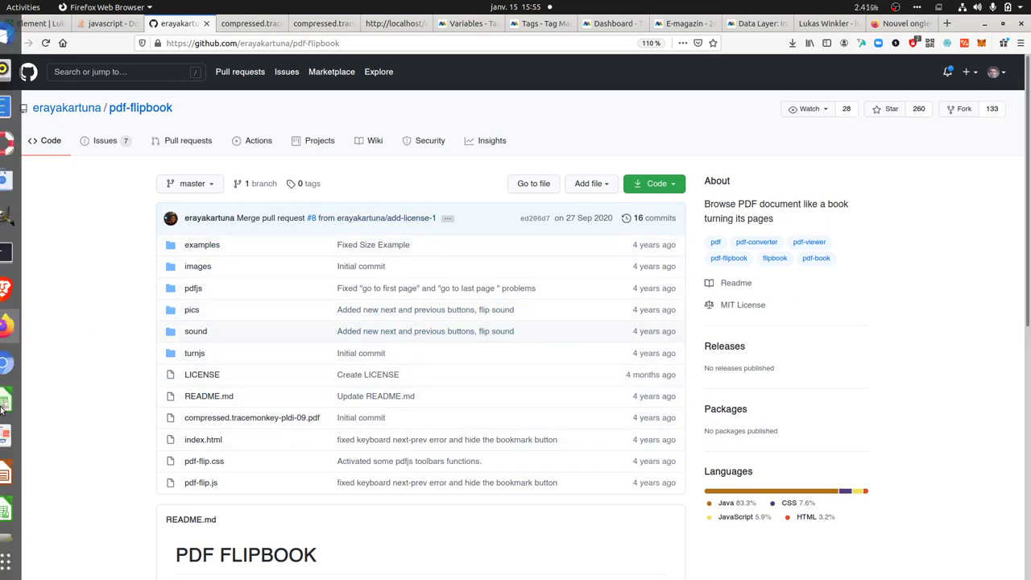
# Turn the tracemonkey flipbook to pages 4–5, zoom in and out, then go back to page 3 of 14
pyautogui.click(20, 363)
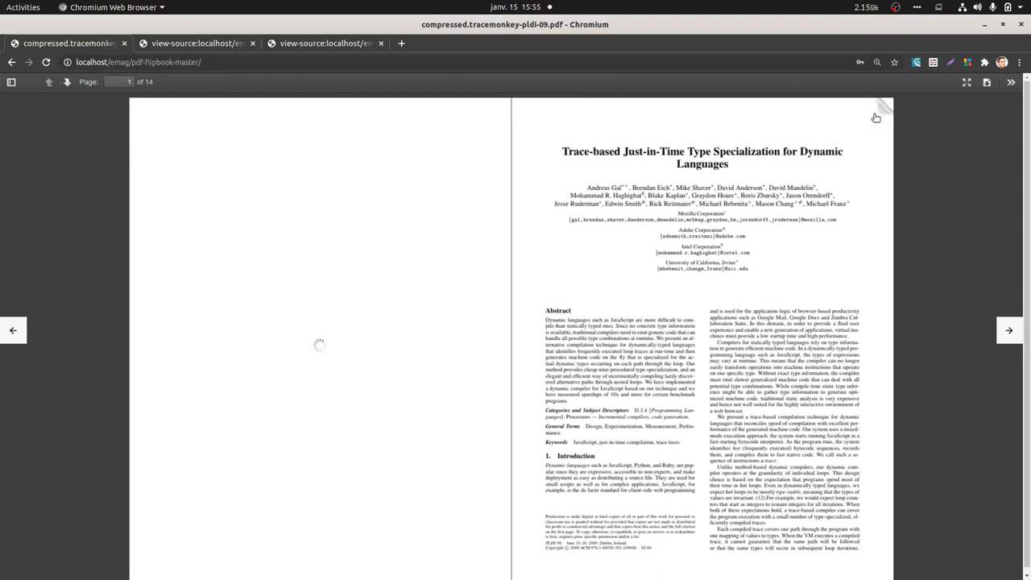
pyautogui.click(875, 118)
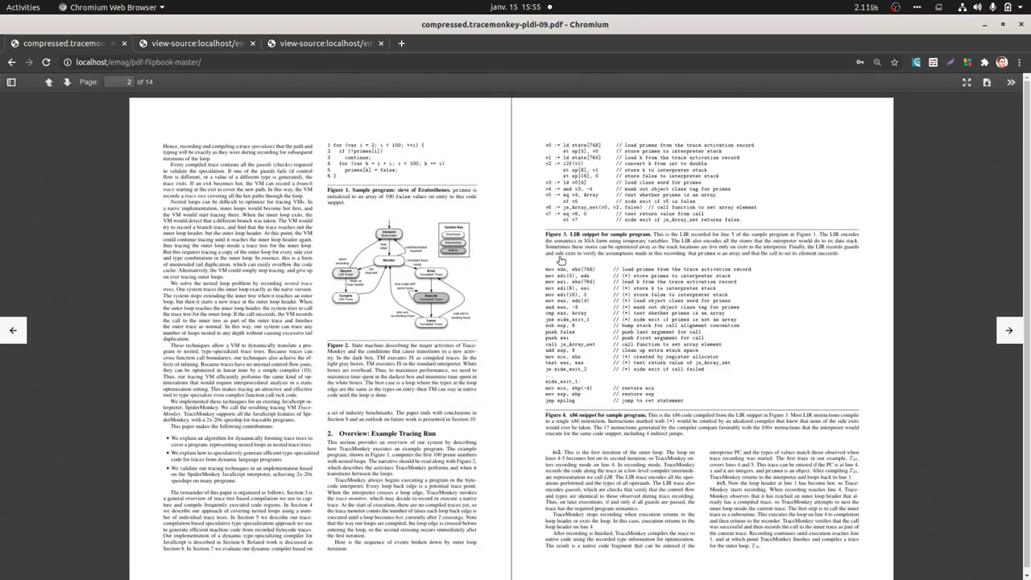
pyautogui.click(1008, 331)
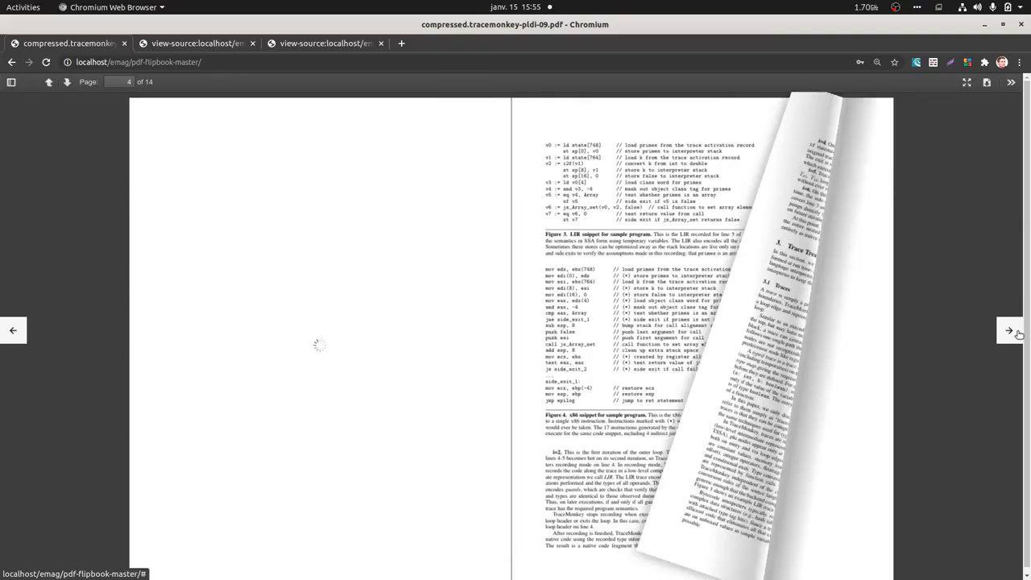
pyautogui.doubleClick(195, 160)
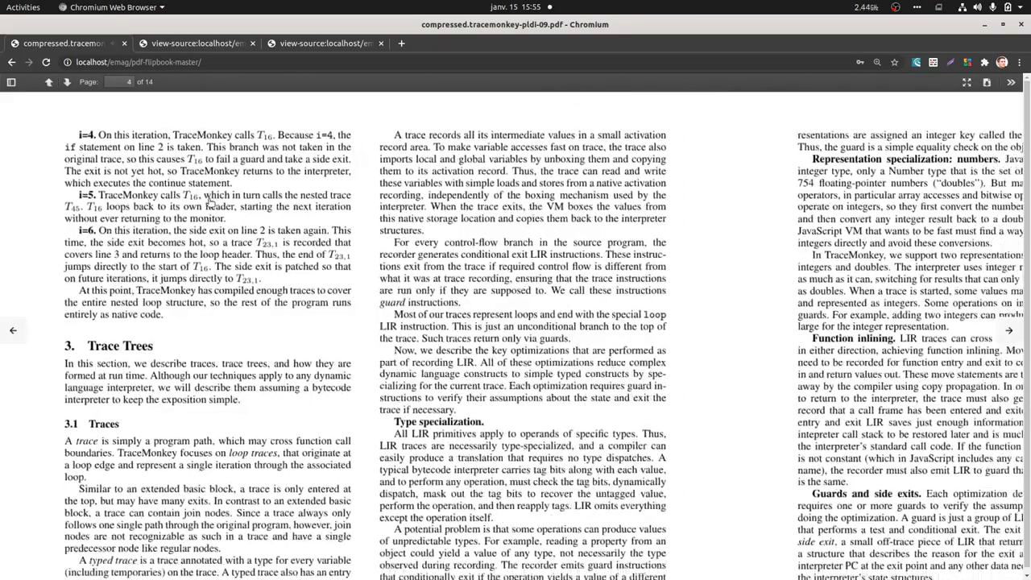
pyautogui.doubleClick(210, 202)
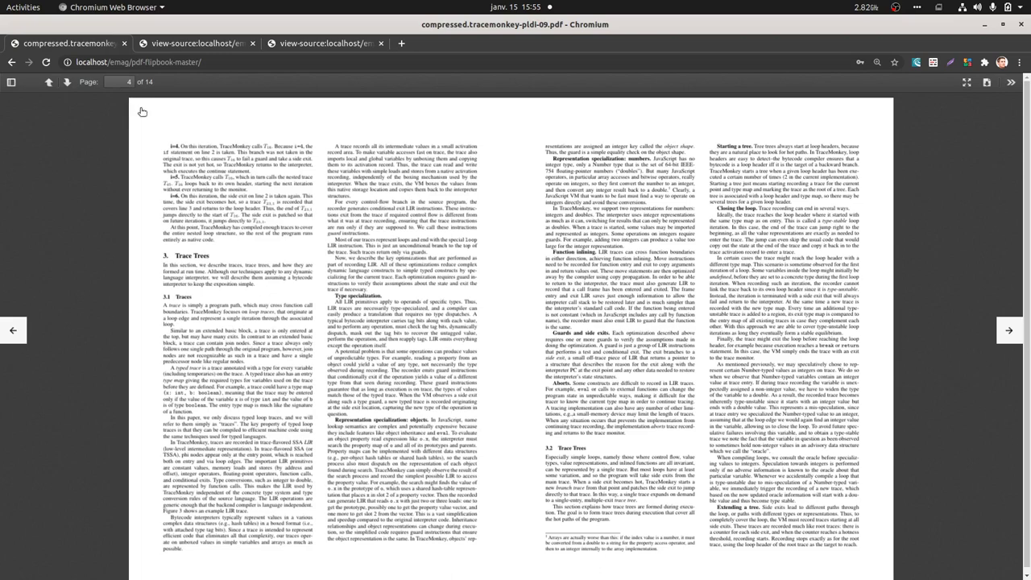
pyautogui.click(151, 121)
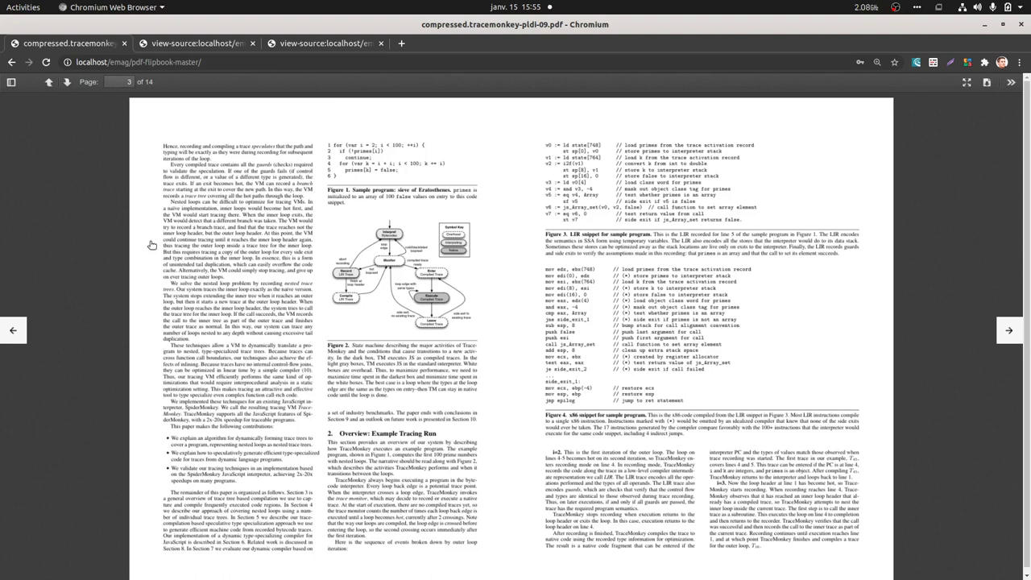
# View the flipbook page's source and select its Matomo Tag Manager snippet
pyautogui.hotkey('ctrl', 'u')
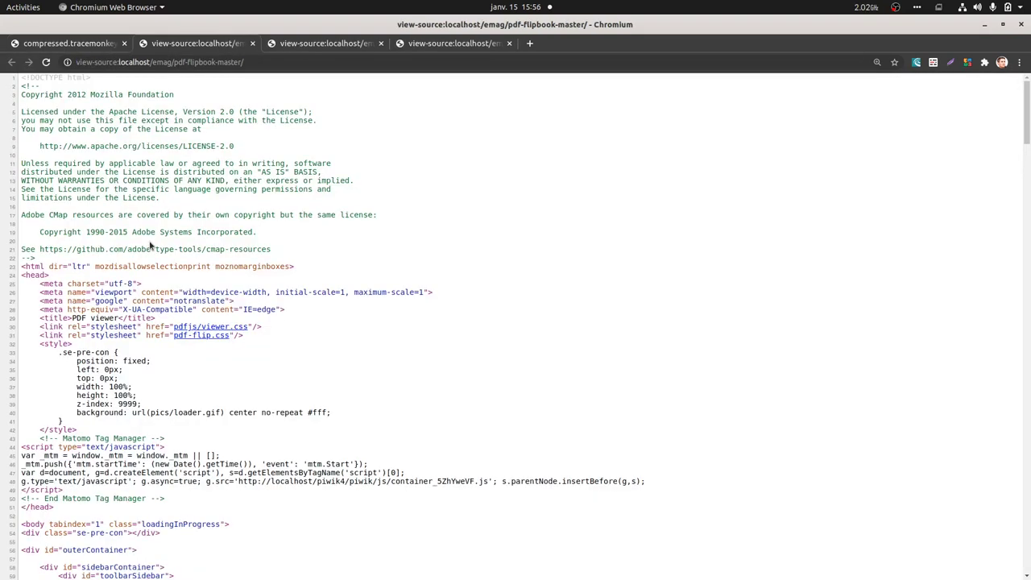
pyautogui.scroll(-2, 42, 342)
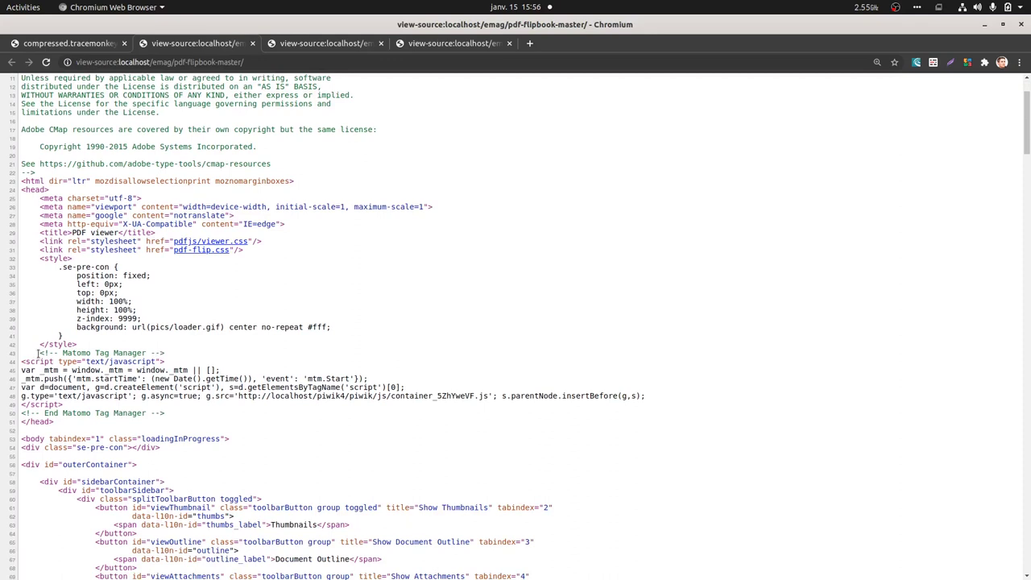
pyautogui.moveTo(38, 352); pyautogui.dragTo(182, 414)
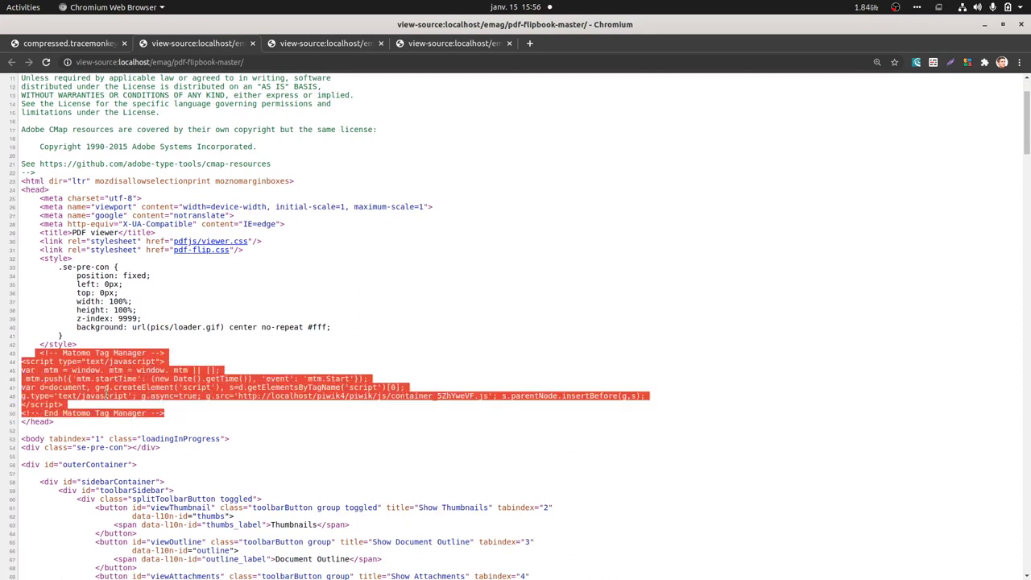
# Compare the snippet with the repository's index.html on GitHub, then return to the flipbook PDF tab
pyautogui.moveTo(3, 182)
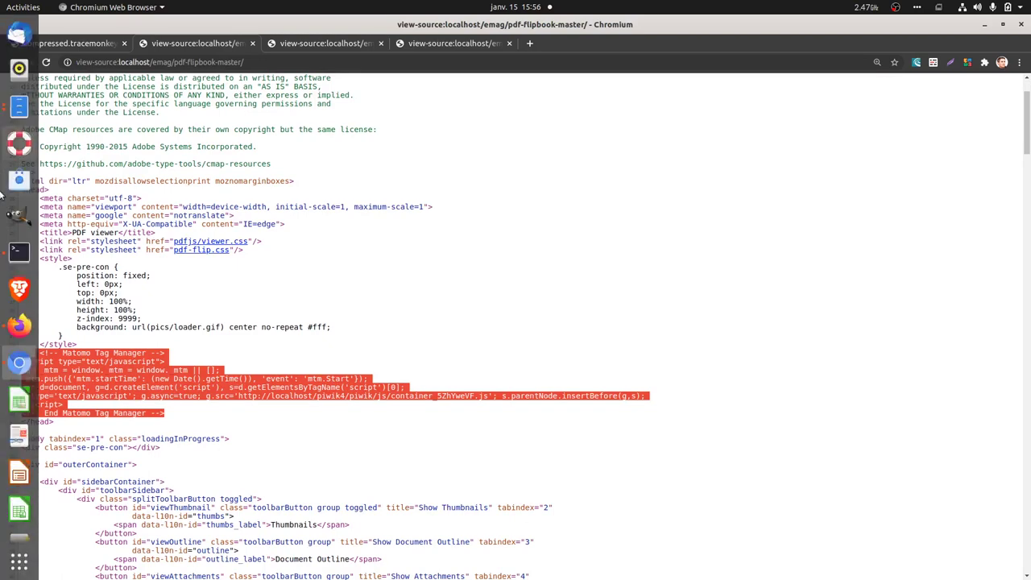
pyautogui.click(18, 323)
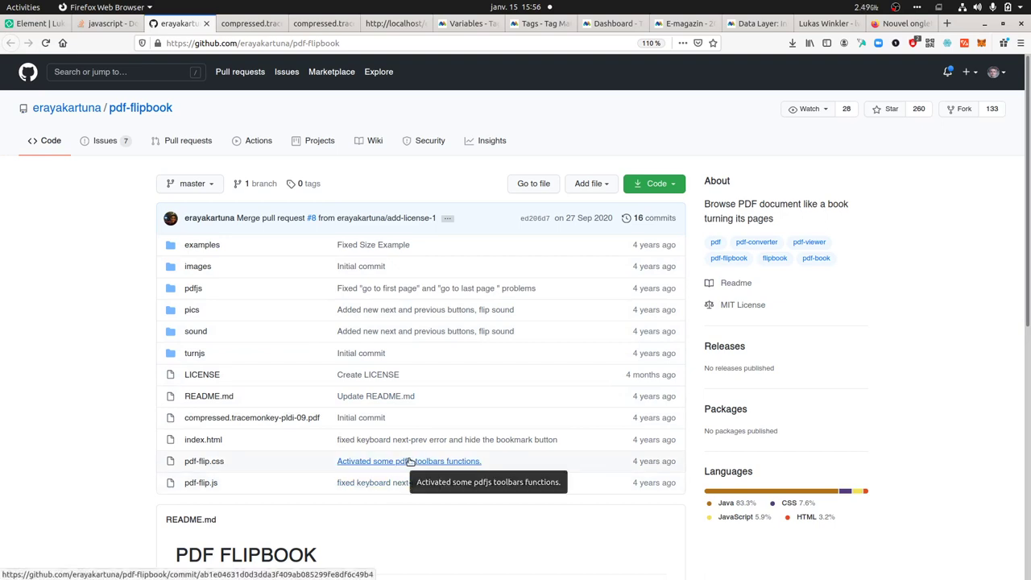
pyautogui.click(211, 442)
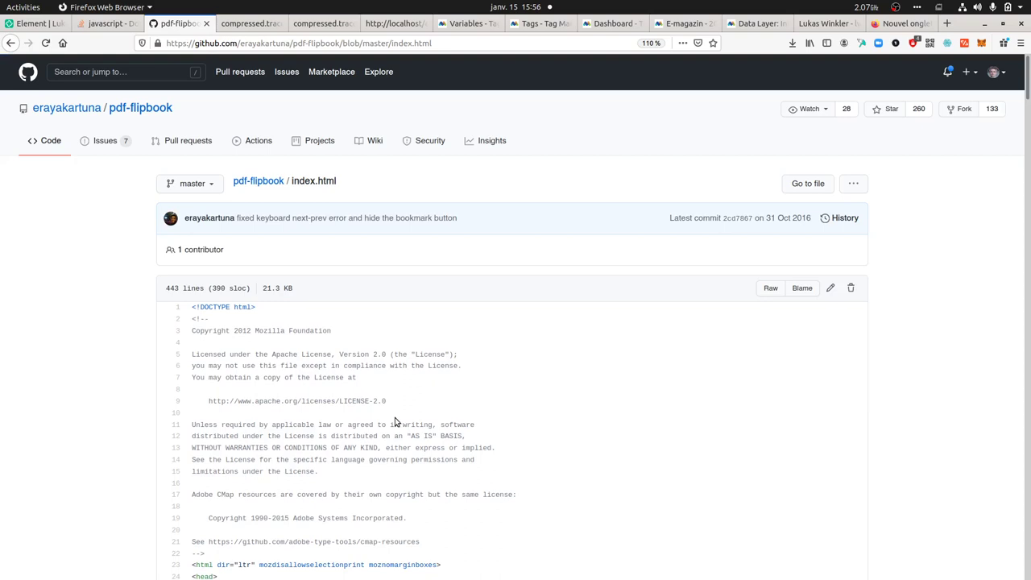
pyautogui.scroll(-3, 224, 336)
pyautogui.scroll(-3, 224, 408)
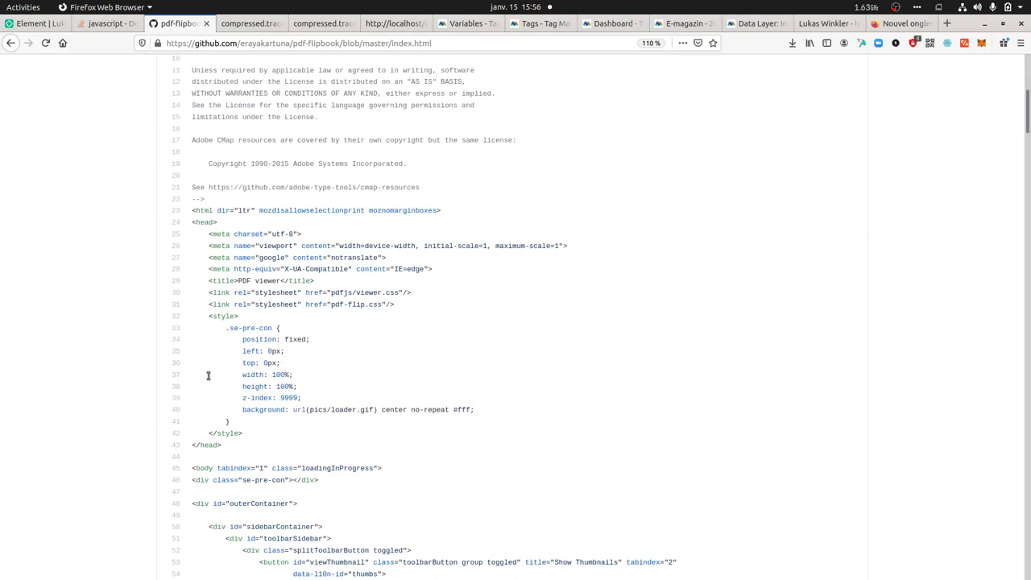
pyautogui.moveTo(2, 266)
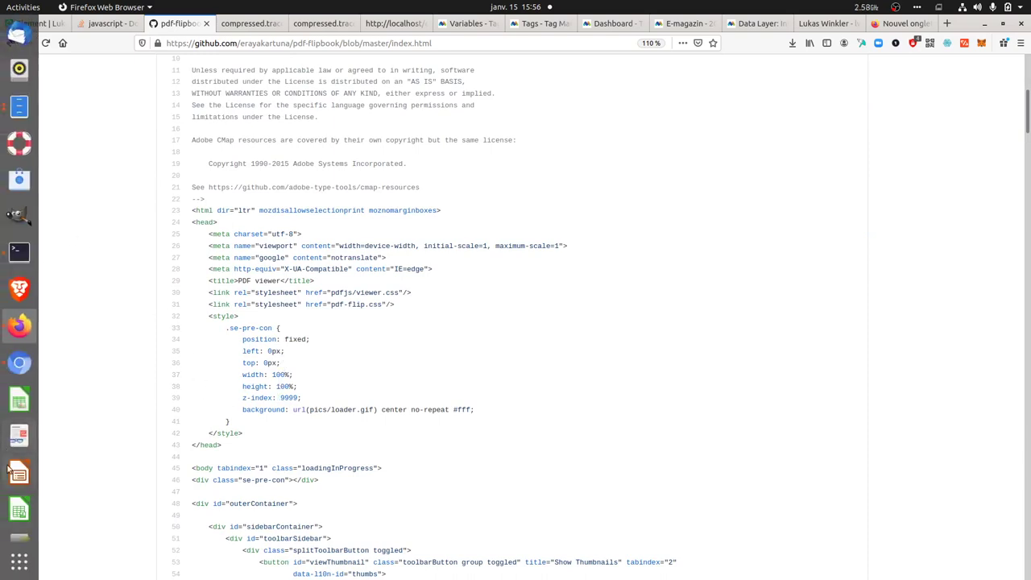
pyautogui.click(20, 362)
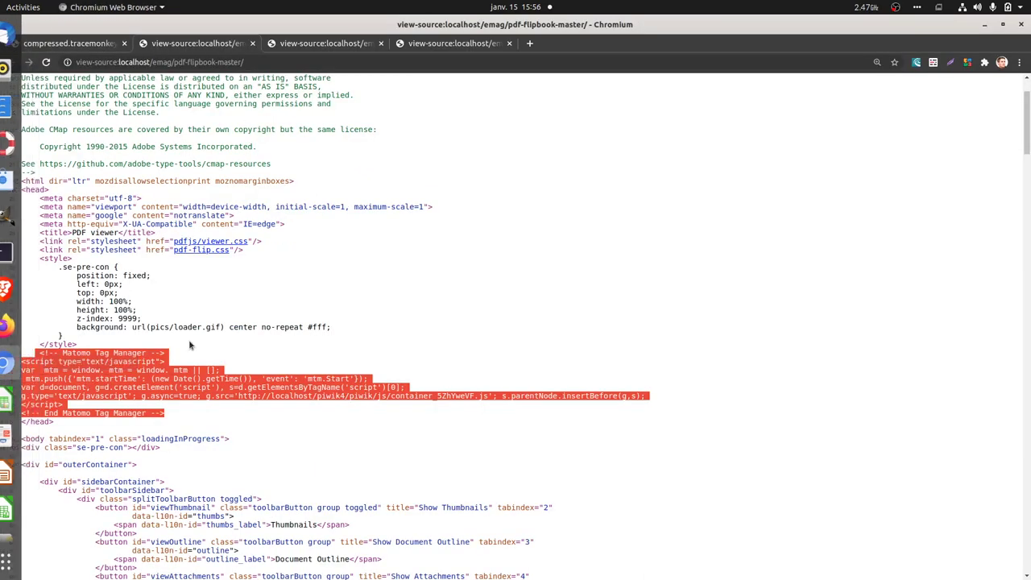
pyautogui.click(107, 49)
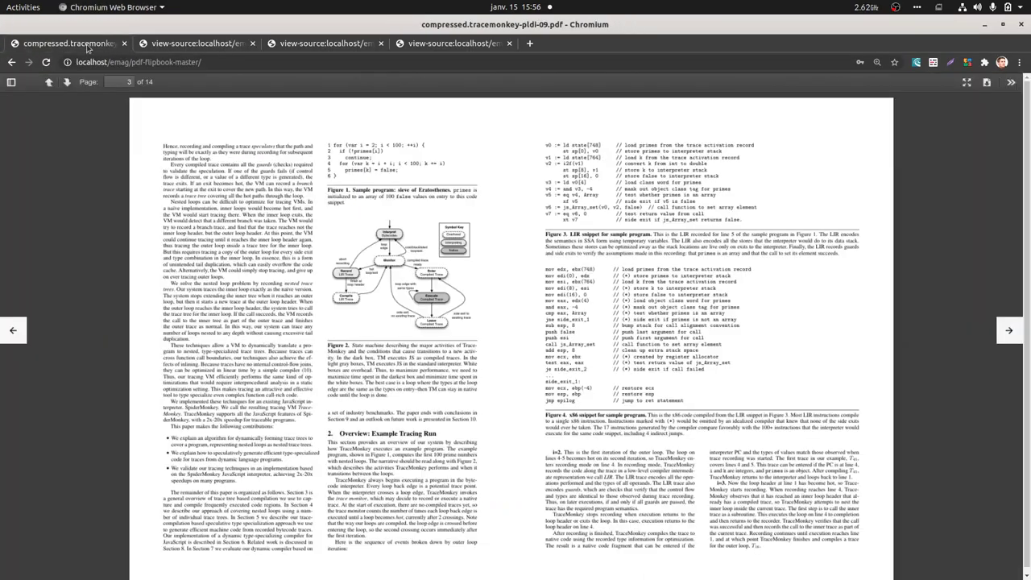
# Flip the flipbook forward from page 3 to page 6 of 14, then bring Firefox back
pyautogui.click(1019, 331)
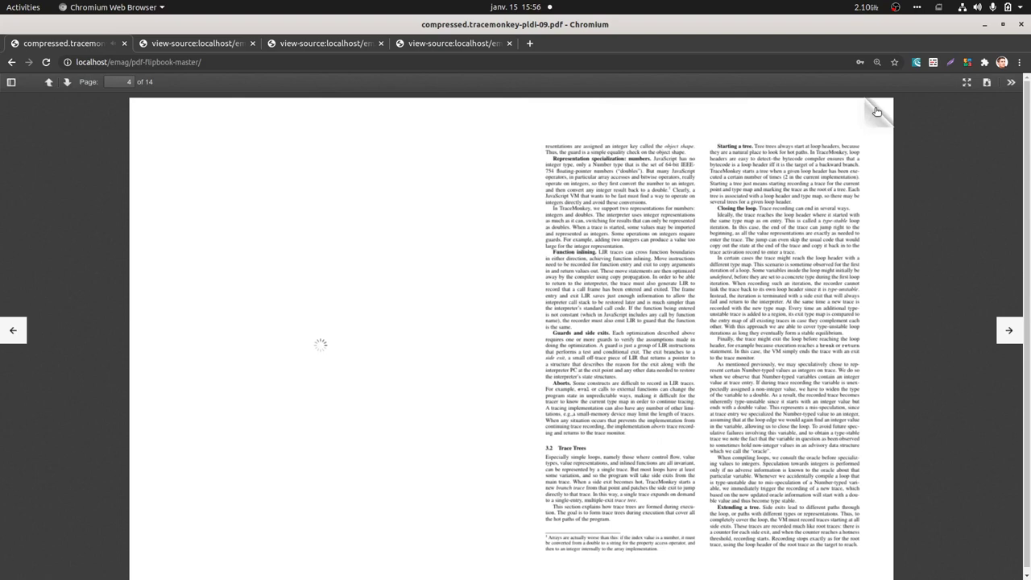
pyautogui.click(877, 107)
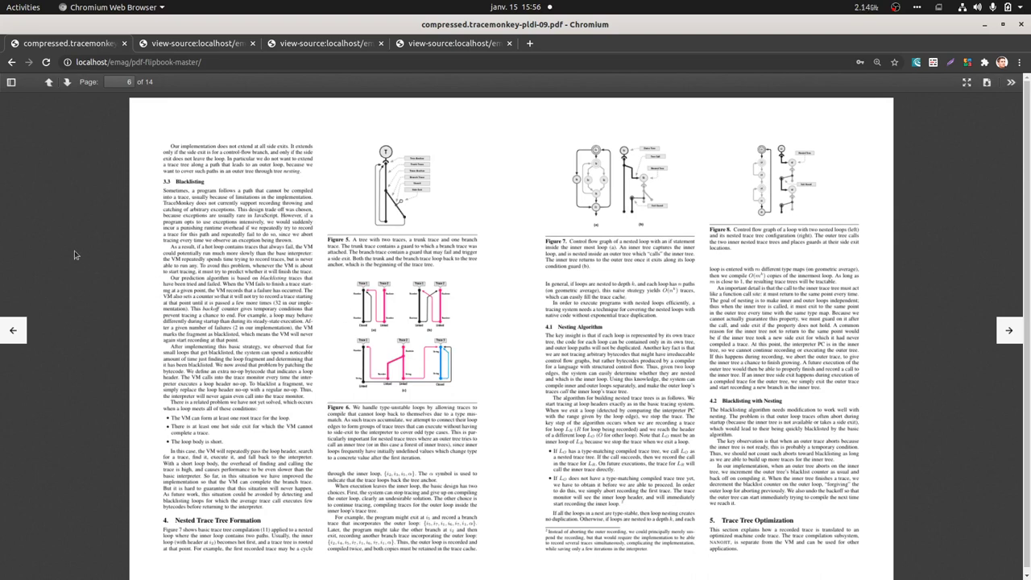
pyautogui.moveTo(1, 224)
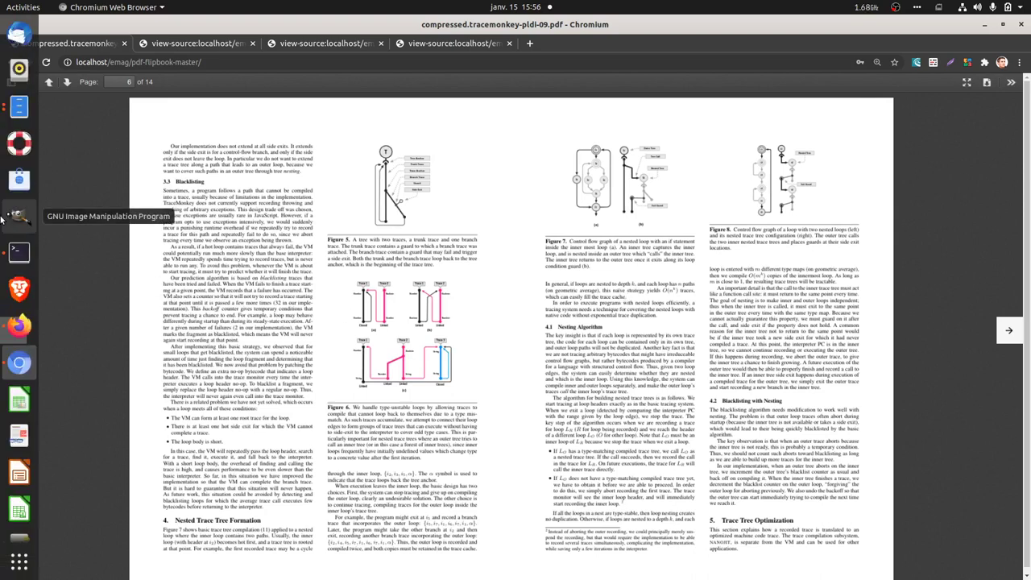
pyautogui.click(20, 325)
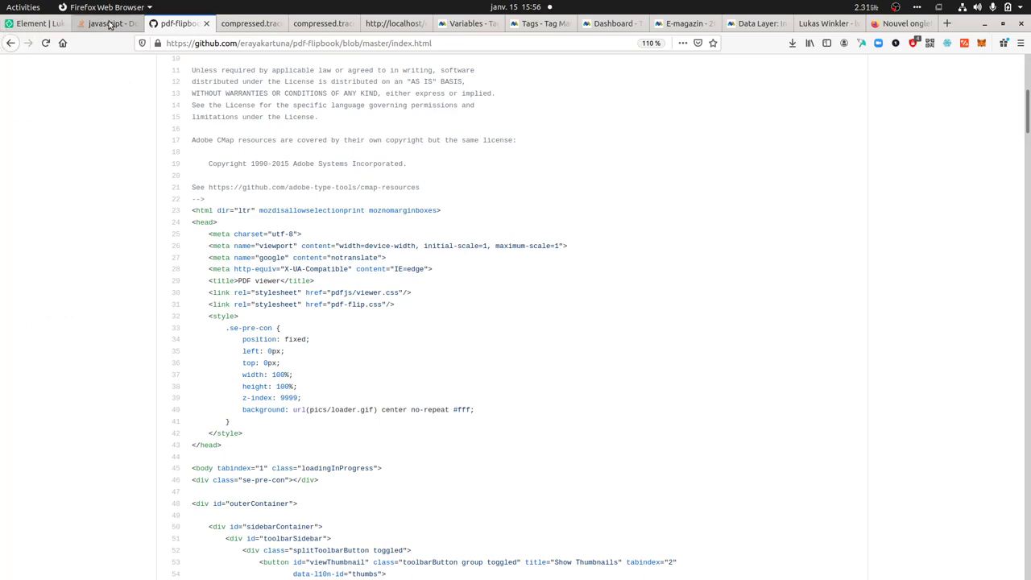
# Look over the Stack Overflow page-change answer, then switch to index.html in Text Editor
pyautogui.click(110, 25)
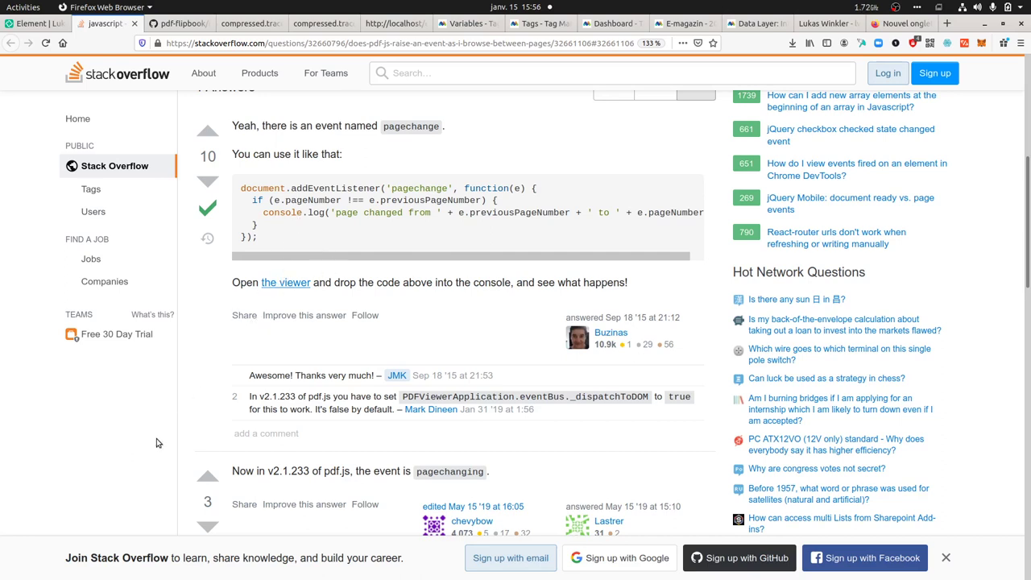
pyautogui.moveTo(3, 475)
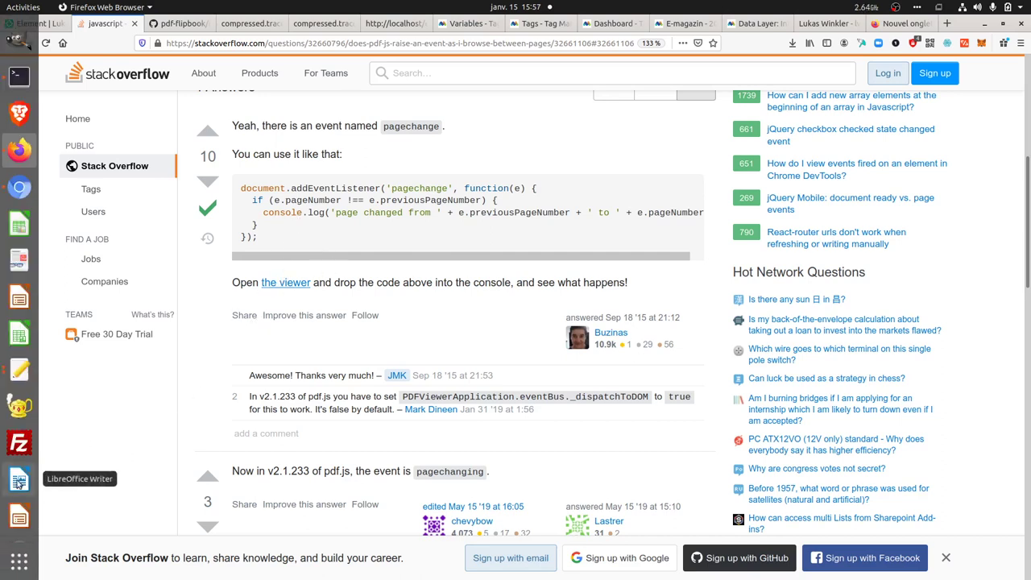
pyautogui.click(19, 369)
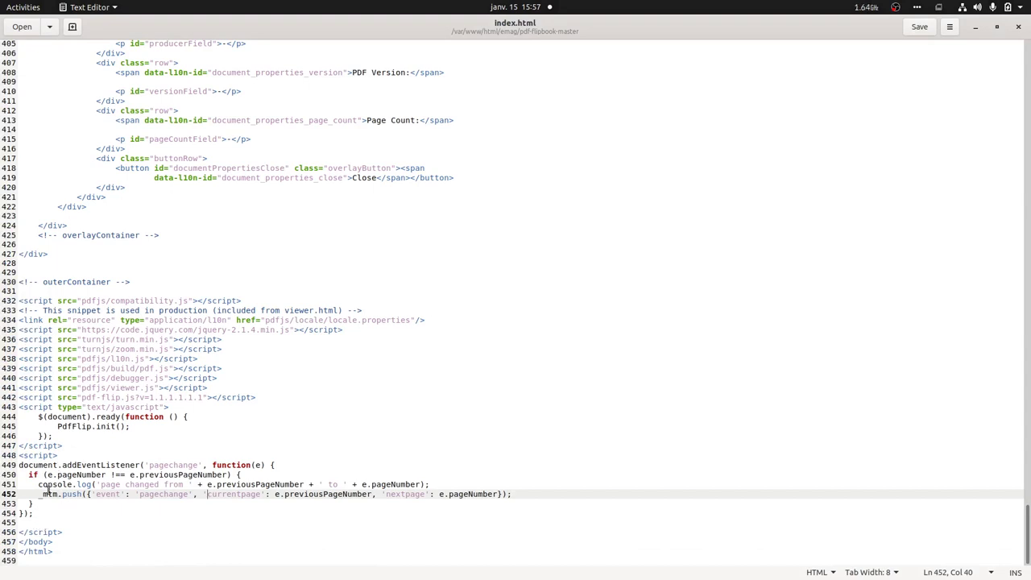
# Highlight the pagechange script block and its _mtm.push event line in index.html
pyautogui.click(38, 485)
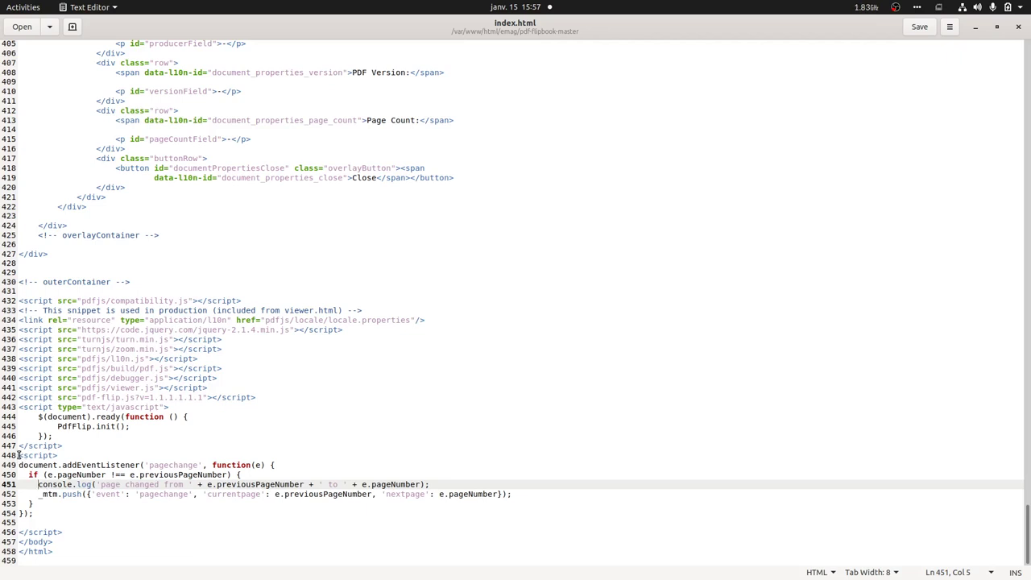
pyautogui.moveTo(18, 454); pyautogui.dragTo(67, 525)
pyautogui.click(66, 519)
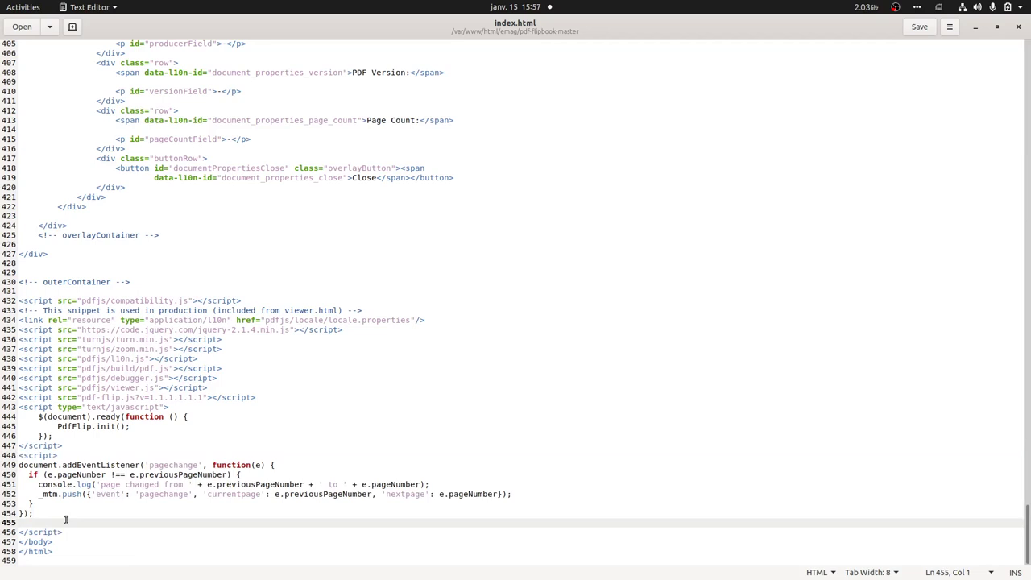
pyautogui.moveTo(34, 494); pyautogui.dragTo(518, 494)
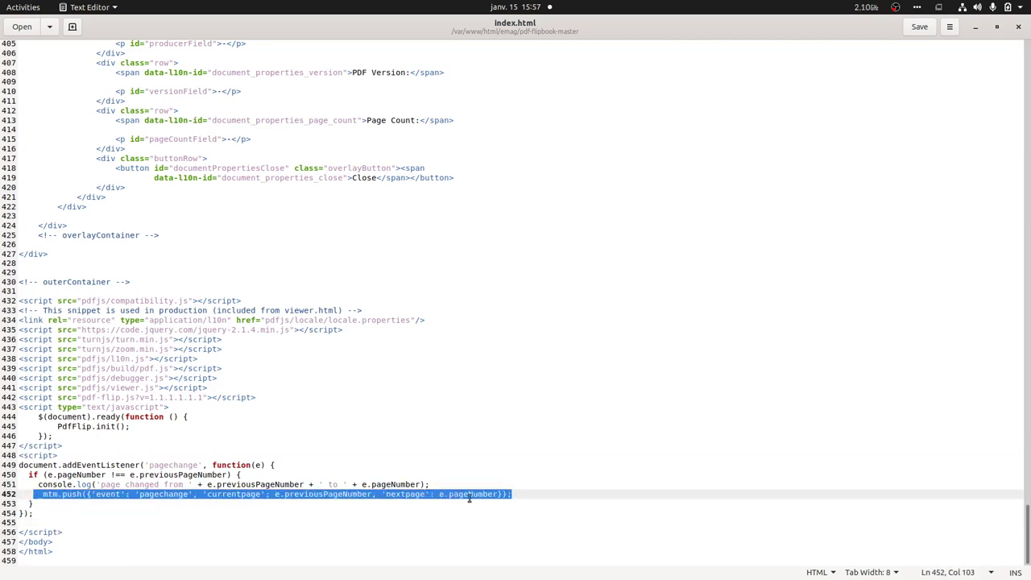
pyautogui.click(63, 494)
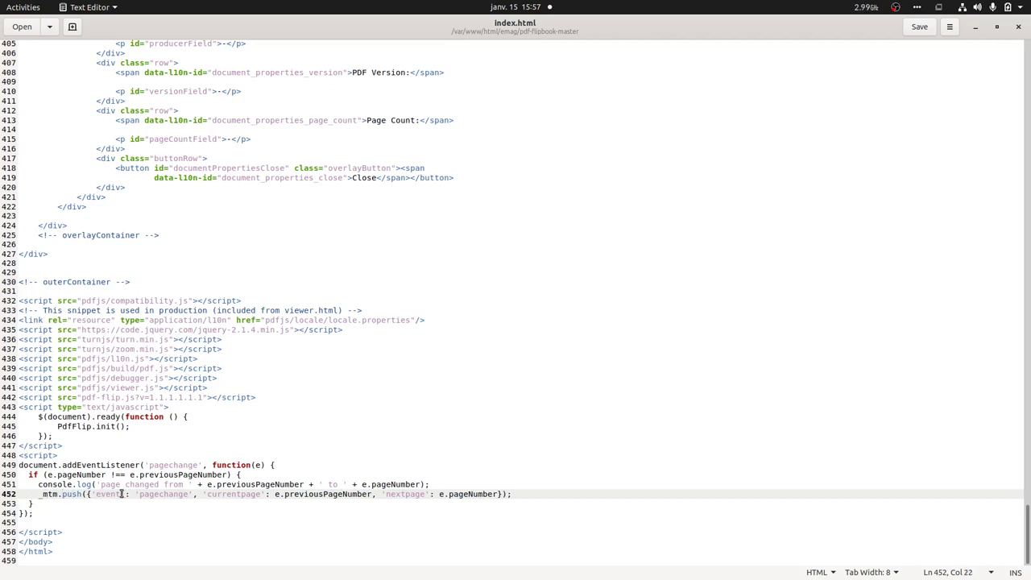
# Highlight the 'event' key and 'pagechange' name, then bring up the flipbook at page 6 in Chromium
pyautogui.moveTo(121, 494); pyautogui.dragTo(96, 493)
pyautogui.moveTo(139, 494); pyautogui.dragTo(185, 495)
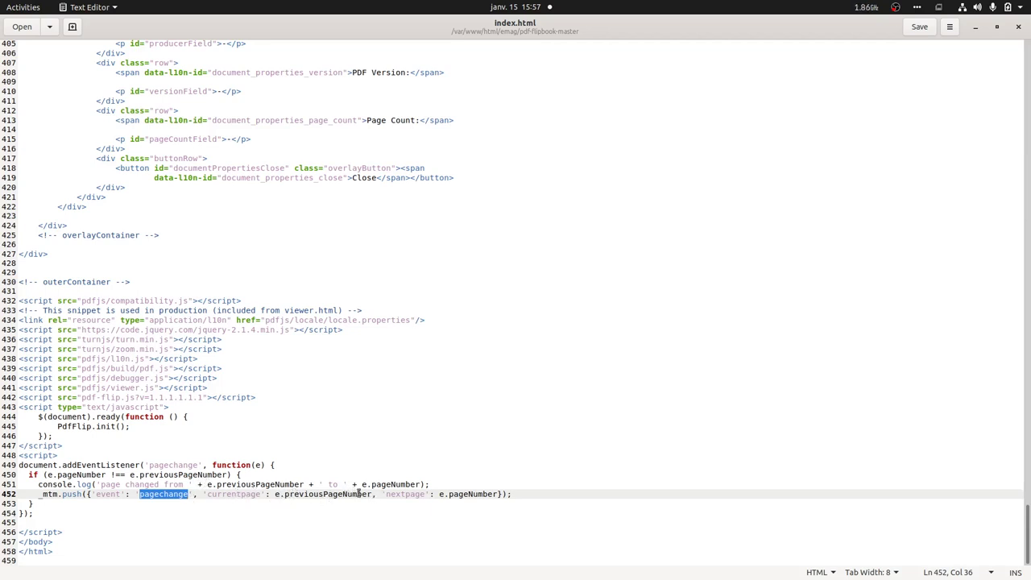
pyautogui.click(454, 493)
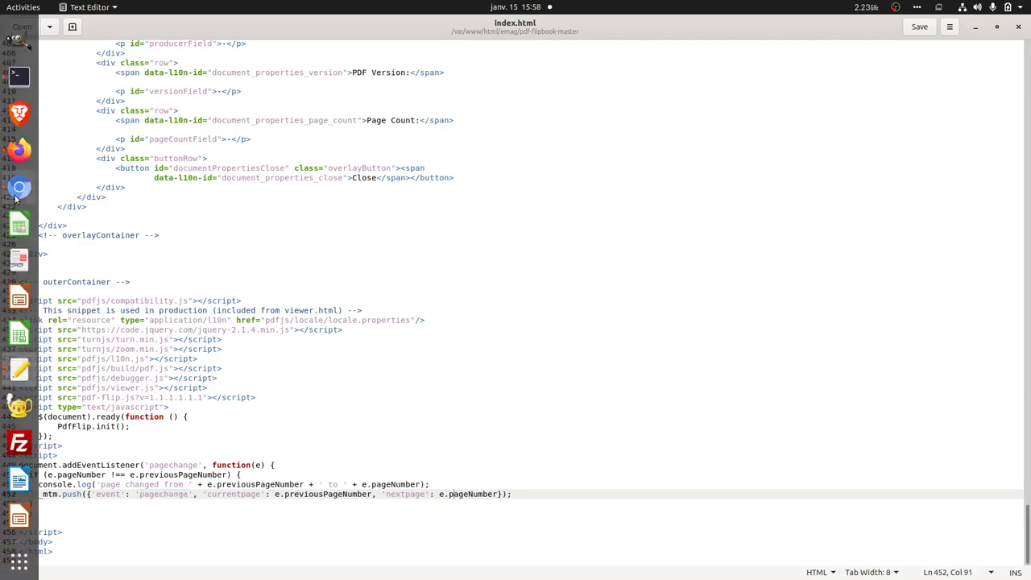
pyautogui.click(20, 370)
pyautogui.rightClick(260, 396)
# Inspect the page, clear the DevTools Console, and flip pages to log changes 6→8→10→9→10
pyautogui.click(288, 435)
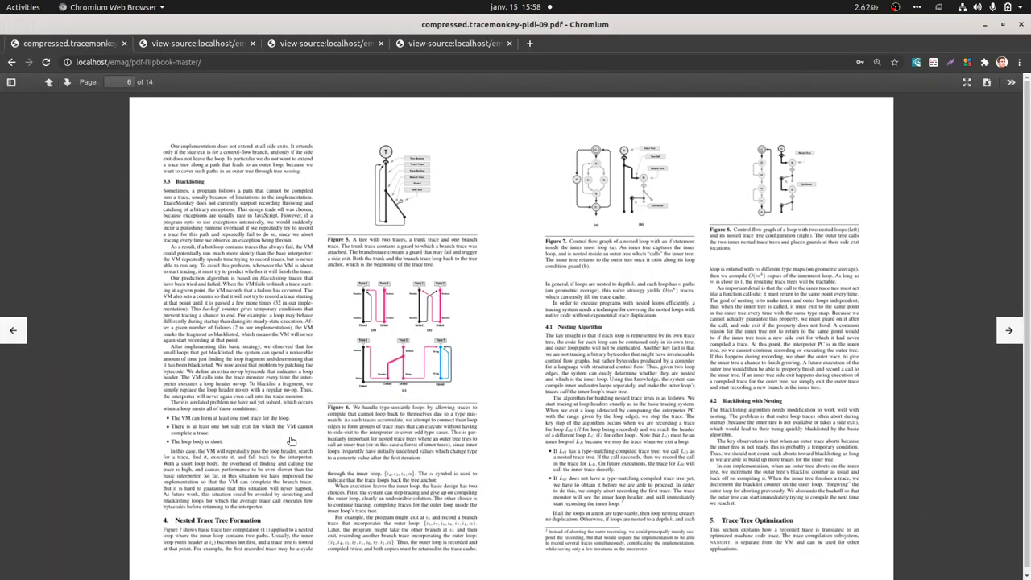
pyautogui.click(103, 257)
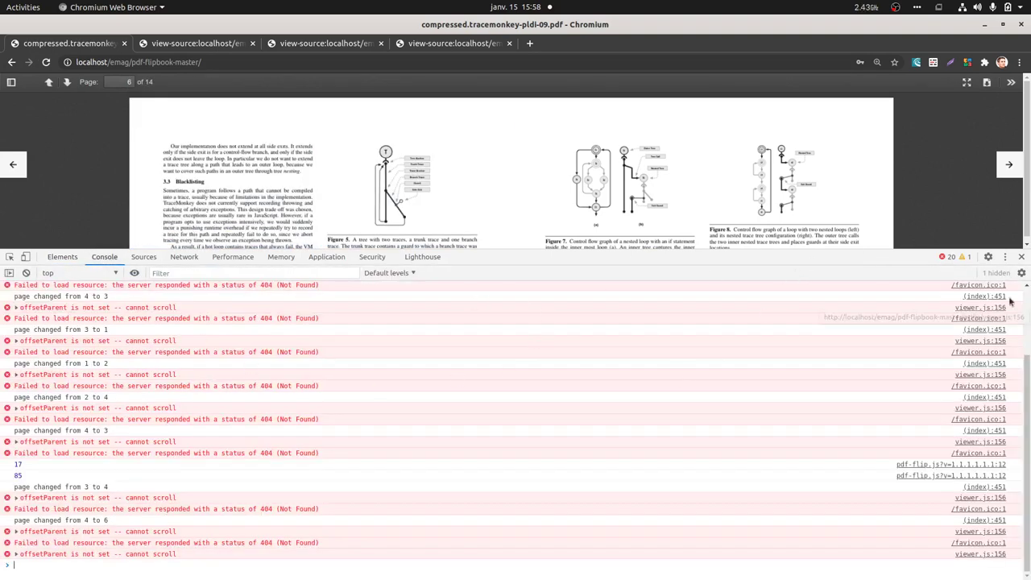
pyautogui.click(25, 273)
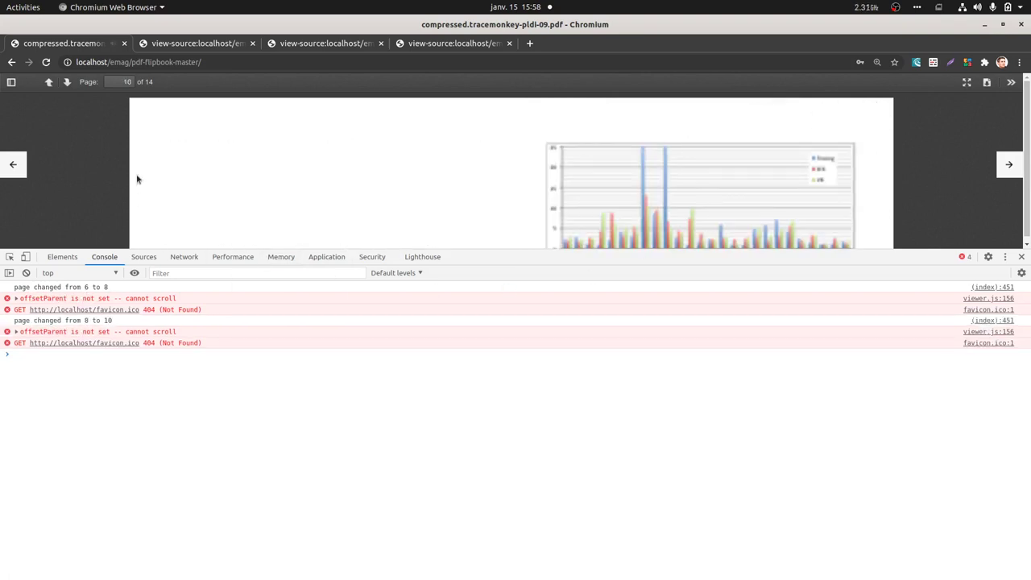
pyautogui.click(149, 121)
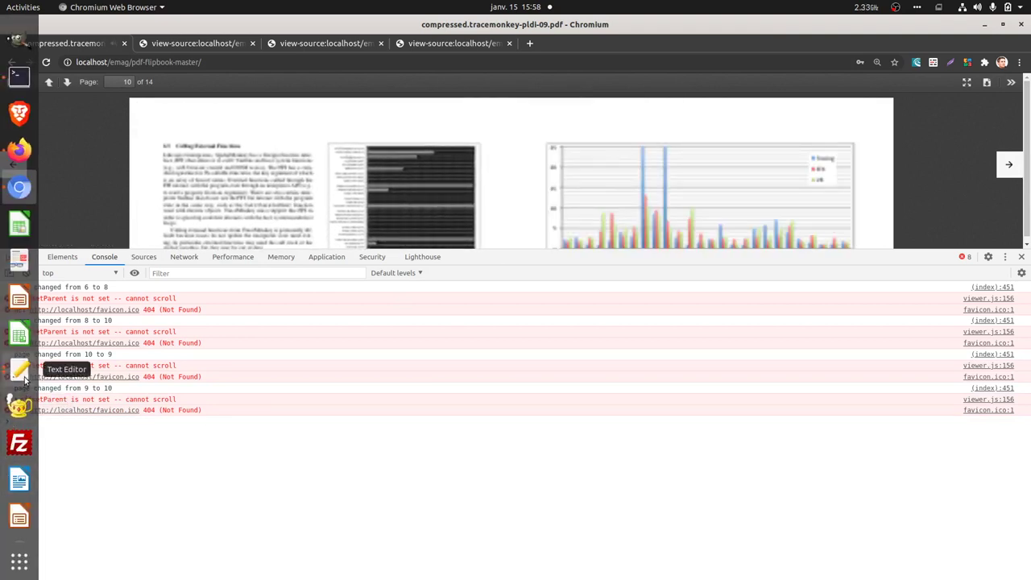
pyautogui.click(19, 369)
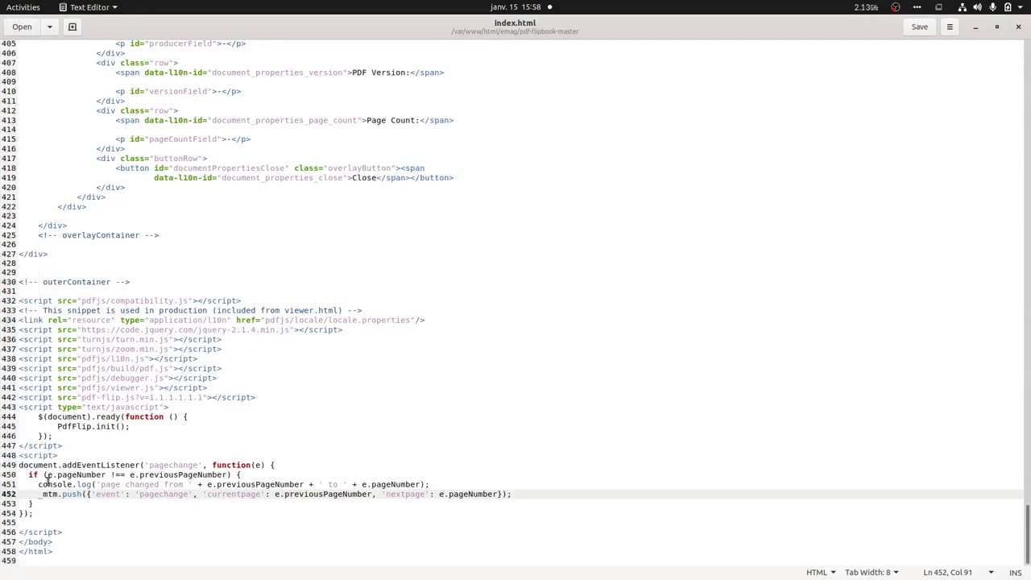
# Highlight the console.log line, e.previousPageNumber, and the line-452 _mtm.push with its currentpage value
pyautogui.moveTo(38, 484); pyautogui.dragTo(331, 484)
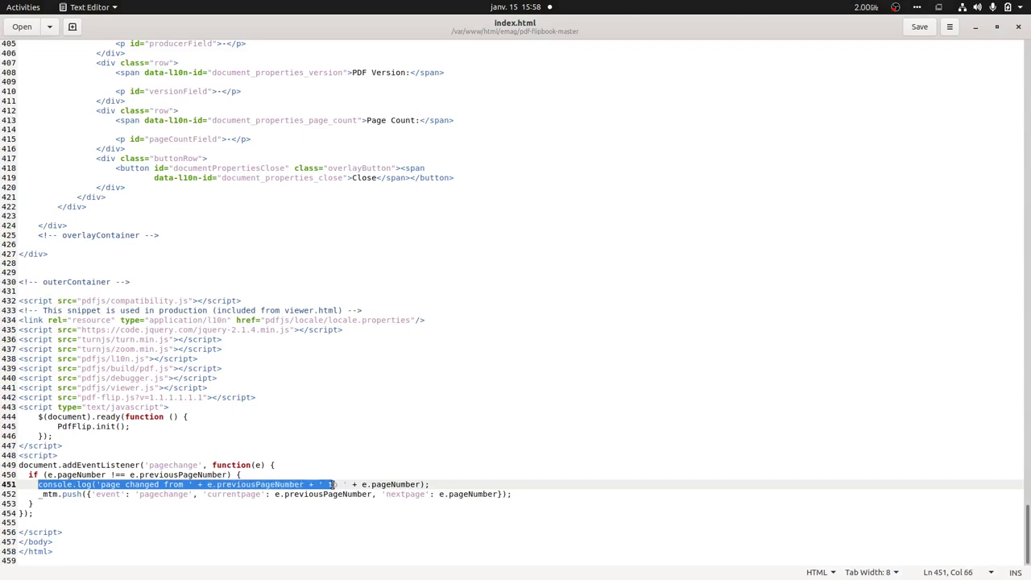
pyautogui.click(144, 483)
pyautogui.moveTo(130, 474); pyautogui.dragTo(222, 476)
pyautogui.click(207, 484)
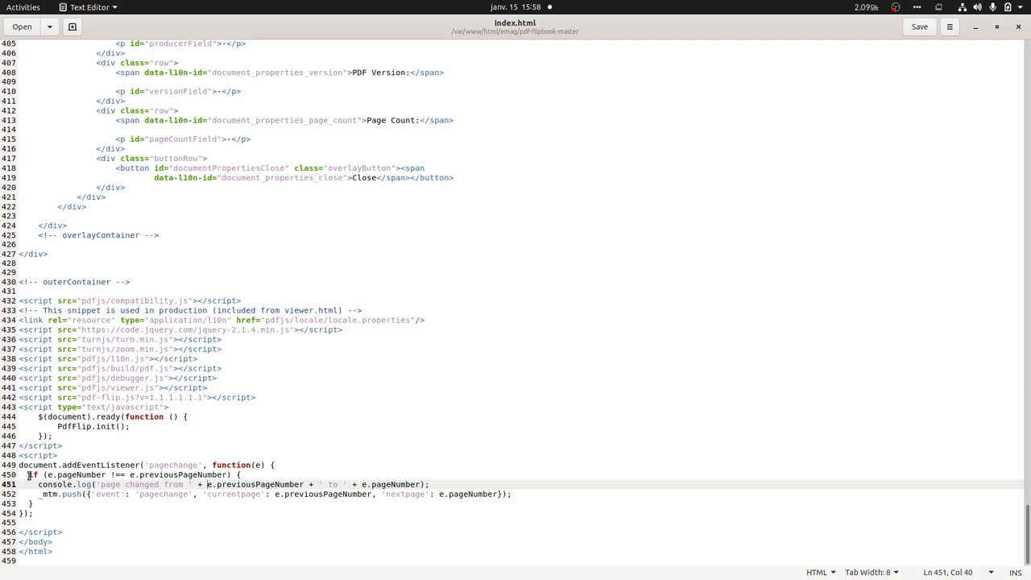
pyautogui.moveTo(38, 494); pyautogui.dragTo(514, 494)
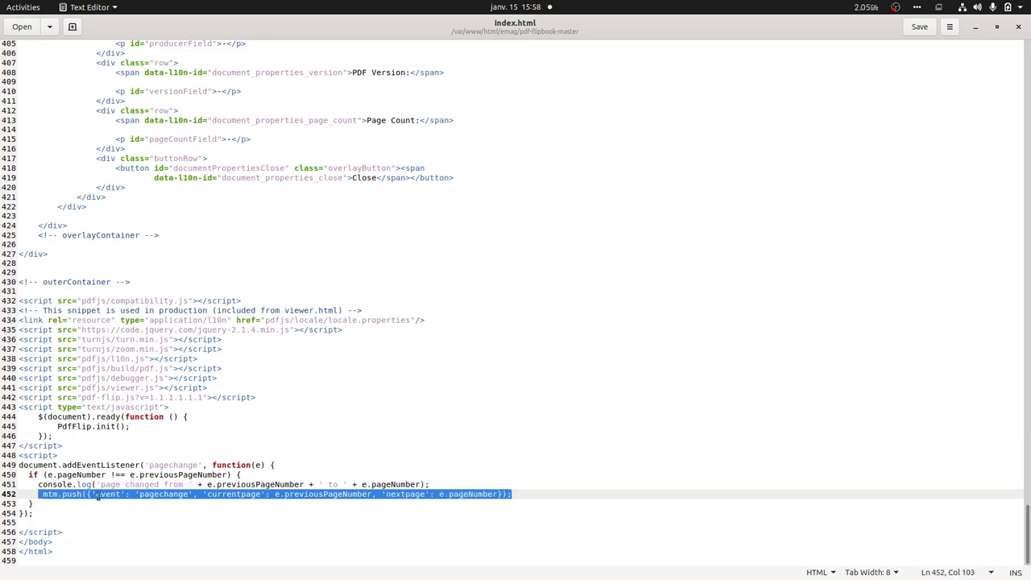
pyautogui.click(276, 494)
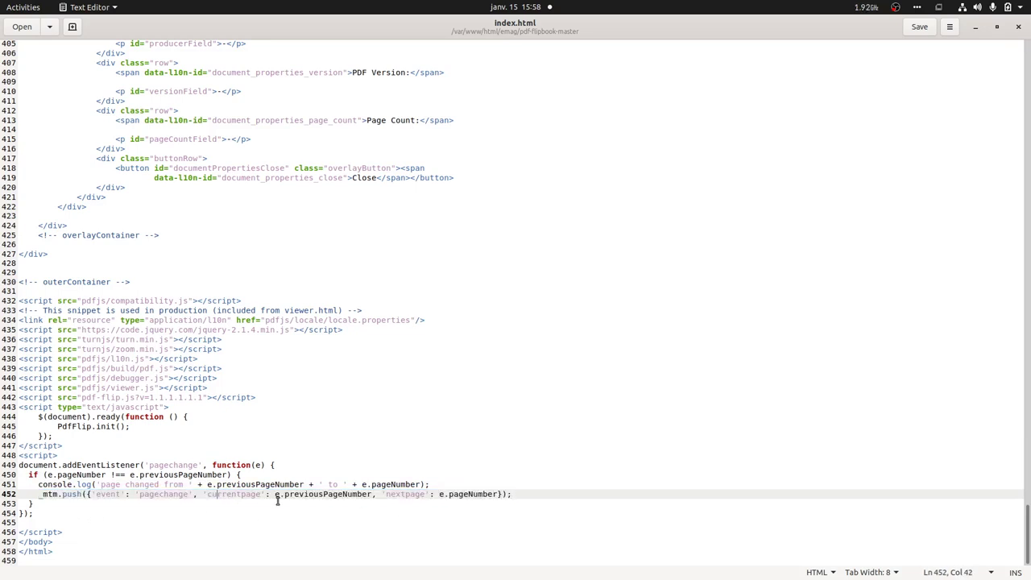
pyautogui.moveTo(275, 494); pyautogui.dragTo(373, 497)
# In the Matomo container, review the currentpage data-layer variable's settings, then list the Triggers
pyautogui.moveTo(4, 346)
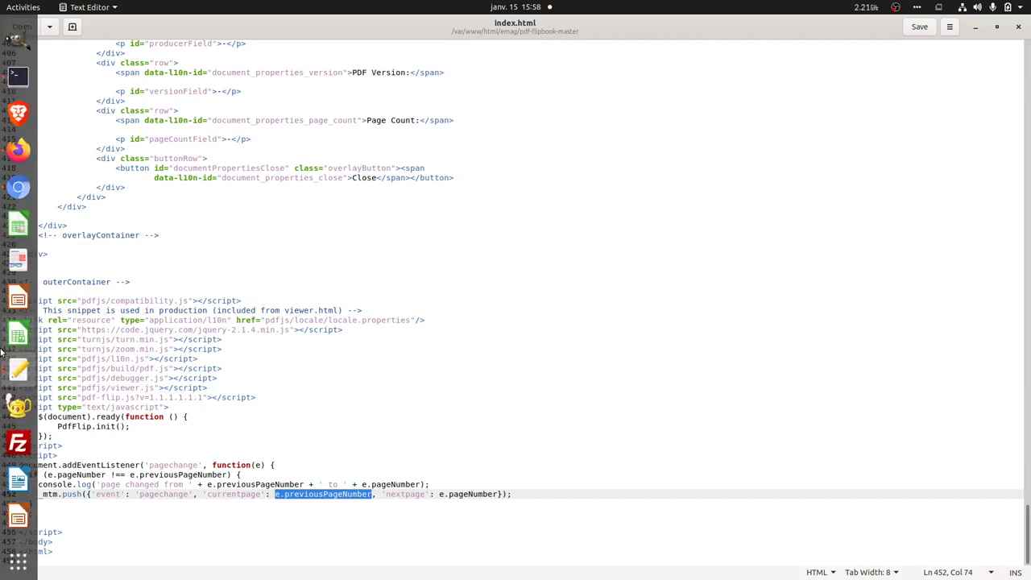
pyautogui.click(23, 252)
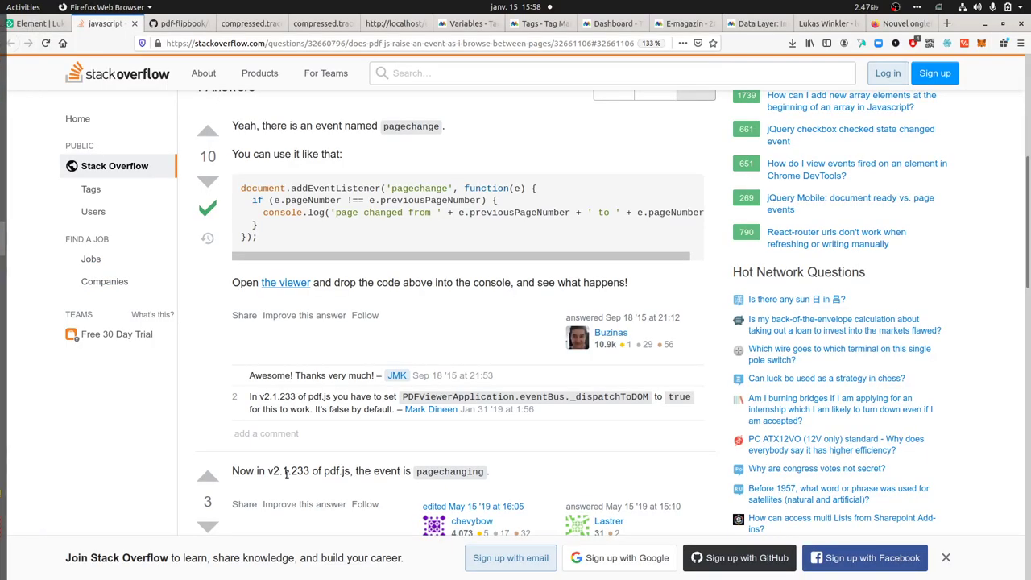
pyautogui.click(610, 24)
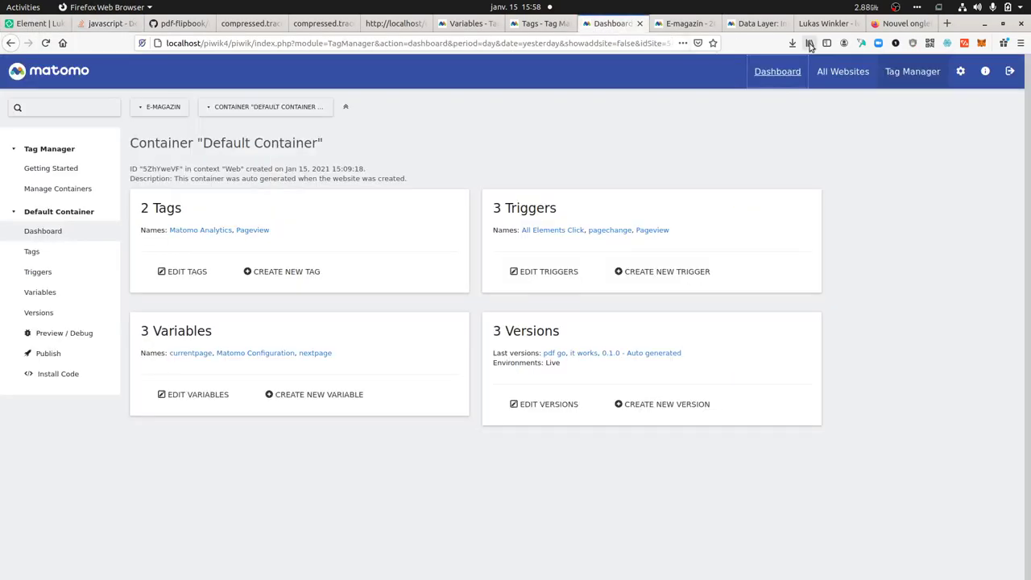
pyautogui.click(40, 292)
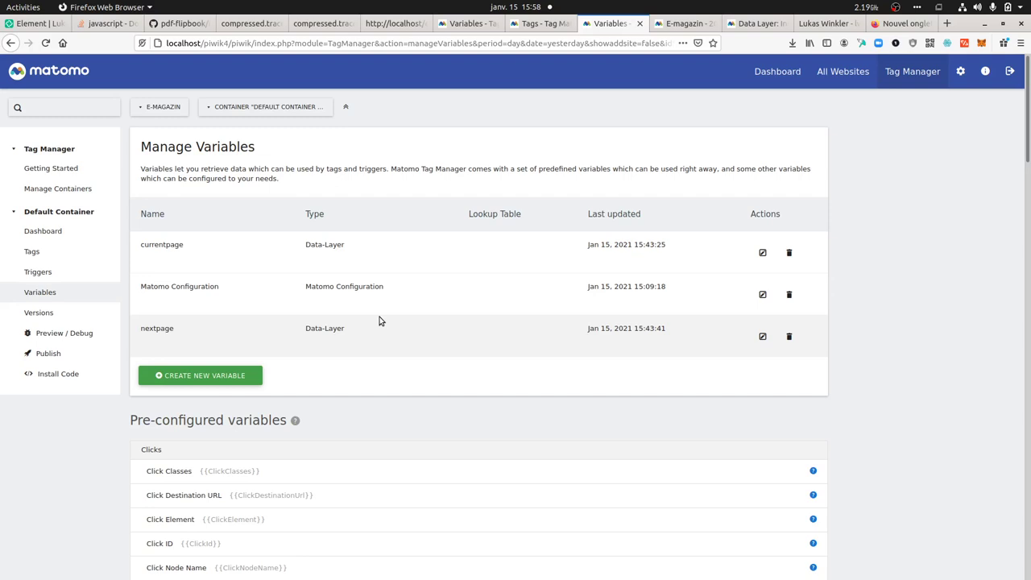
pyautogui.click(763, 252)
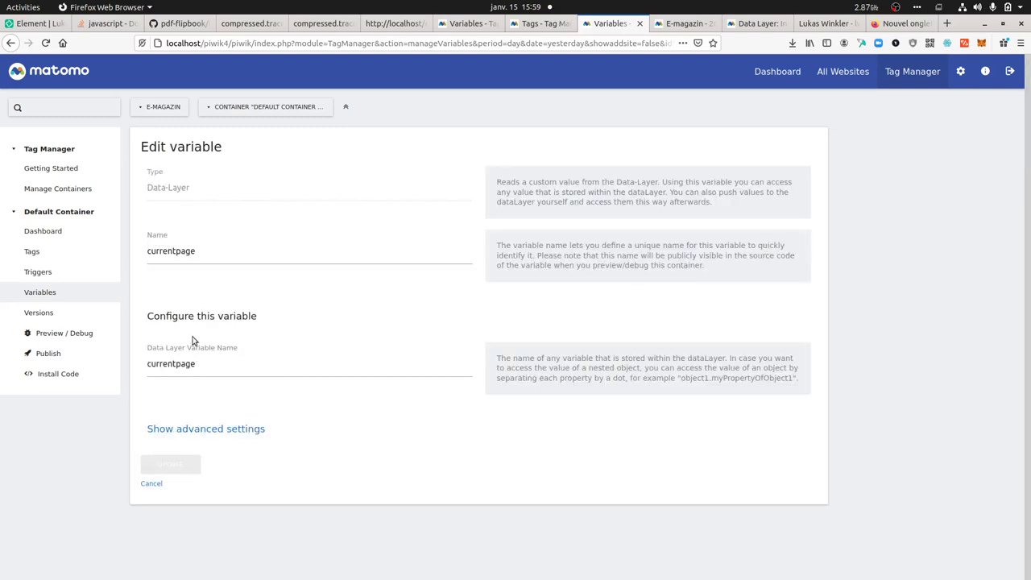
pyautogui.click(40, 293)
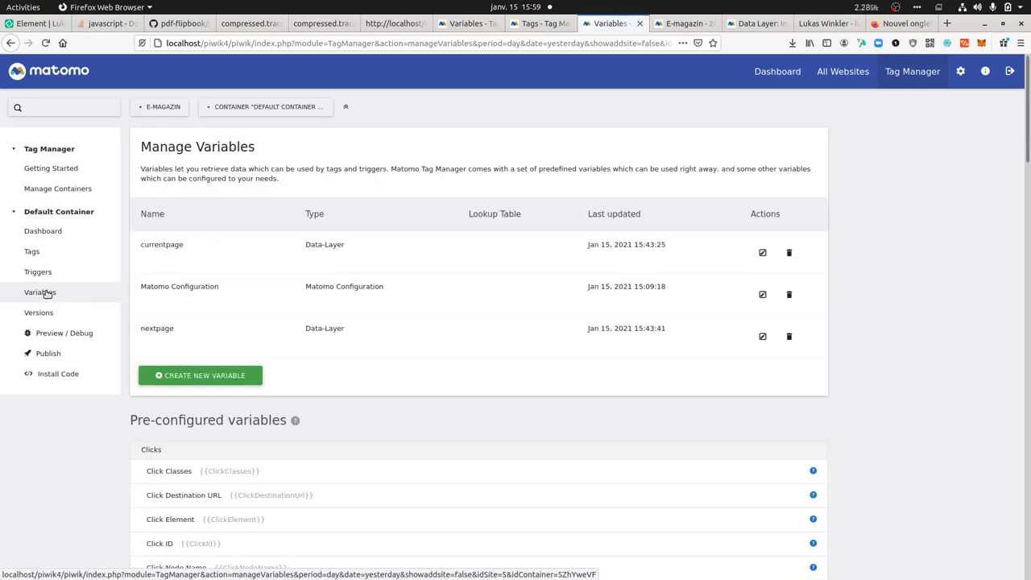
pyautogui.click(57, 274)
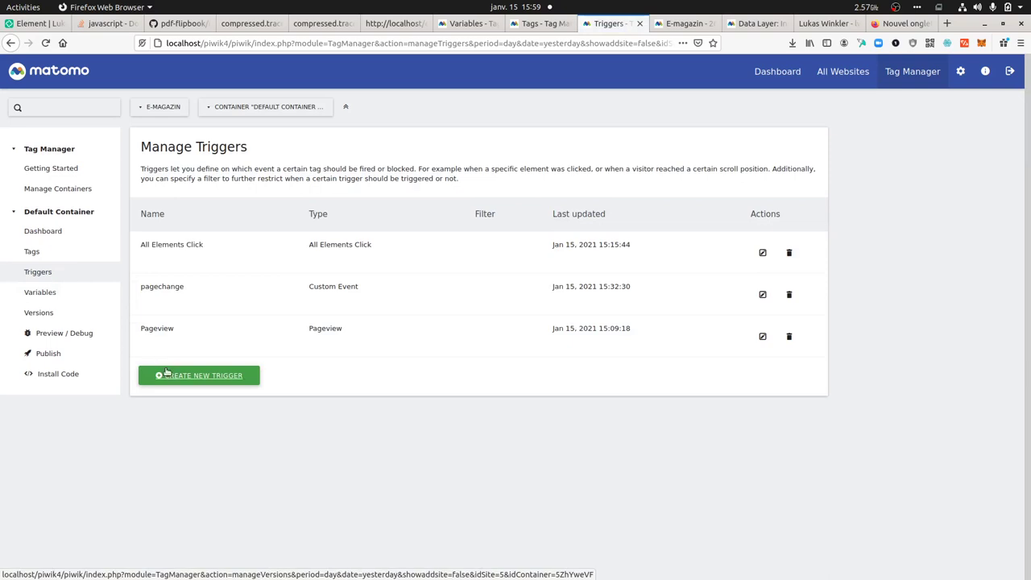
# Match the pagechange trigger's event name against 'pagechange', e.previousPageNumber and e.pageNumber in index.html
pyautogui.click(762, 294)
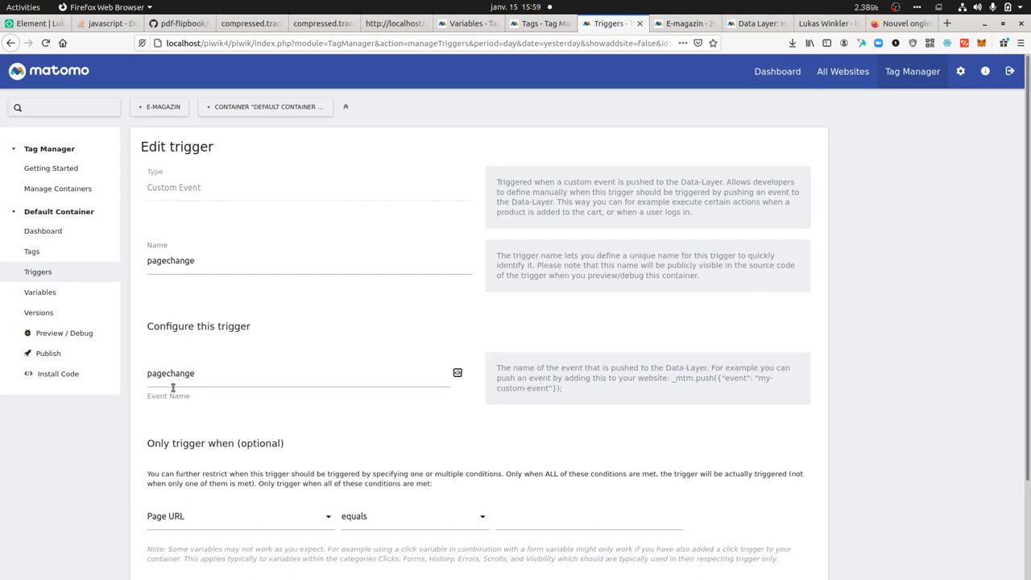
pyautogui.moveTo(3, 165)
pyautogui.click(18, 461)
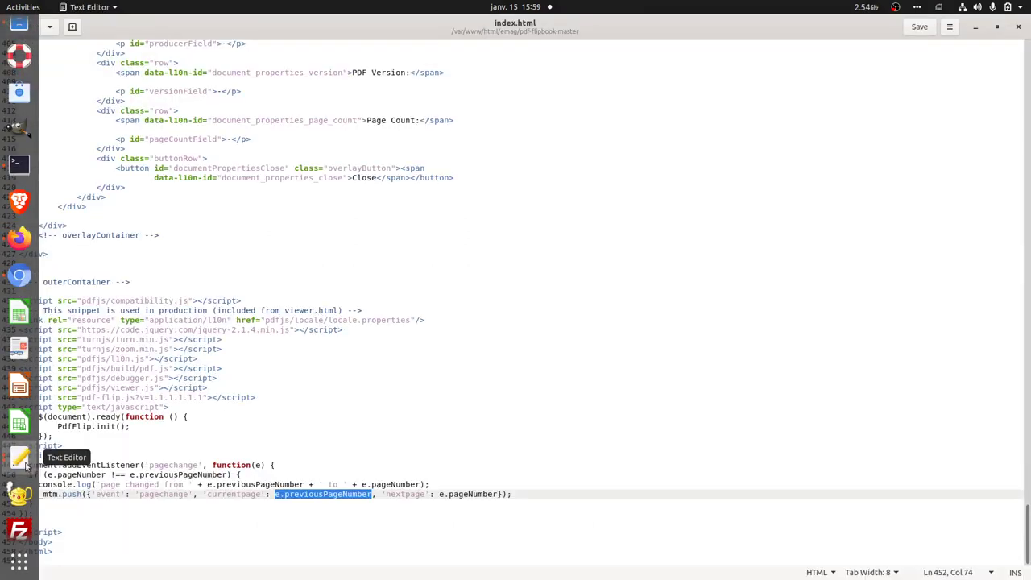
pyautogui.moveTo(140, 493); pyautogui.dragTo(188, 494)
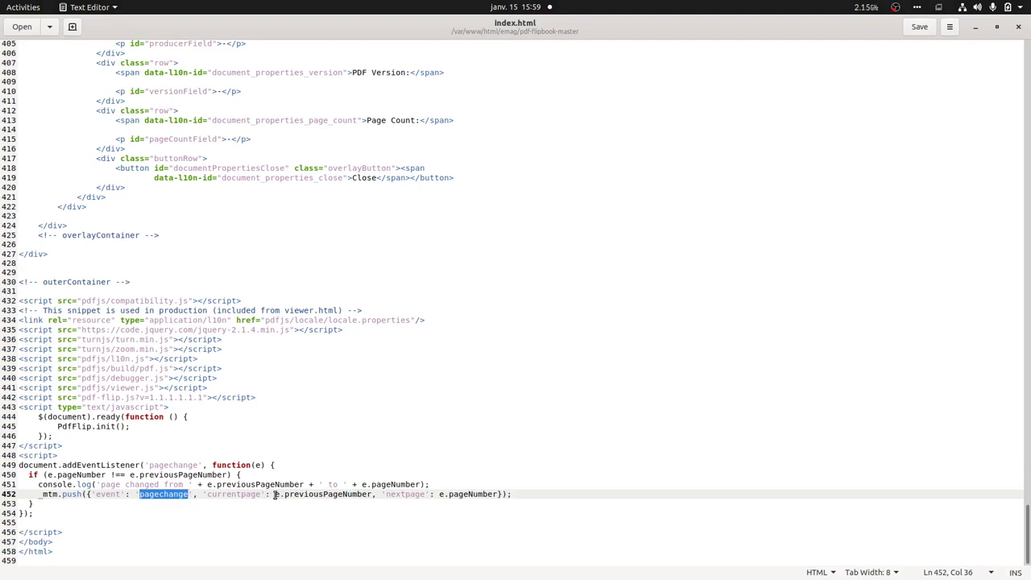
pyautogui.moveTo(275, 496); pyautogui.dragTo(368, 493)
pyautogui.moveTo(444, 494); pyautogui.dragTo(498, 494)
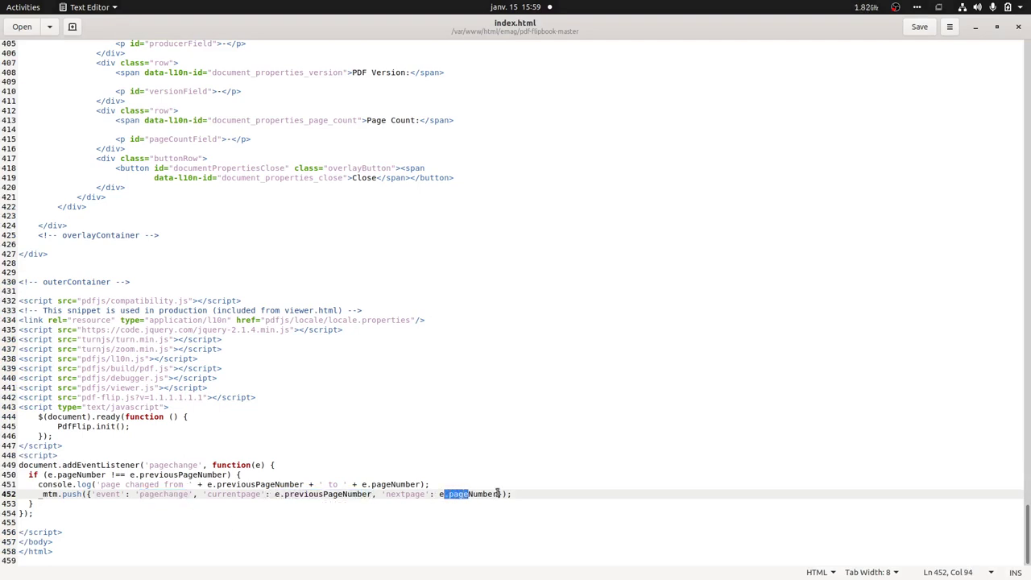
pyautogui.click(18, 239)
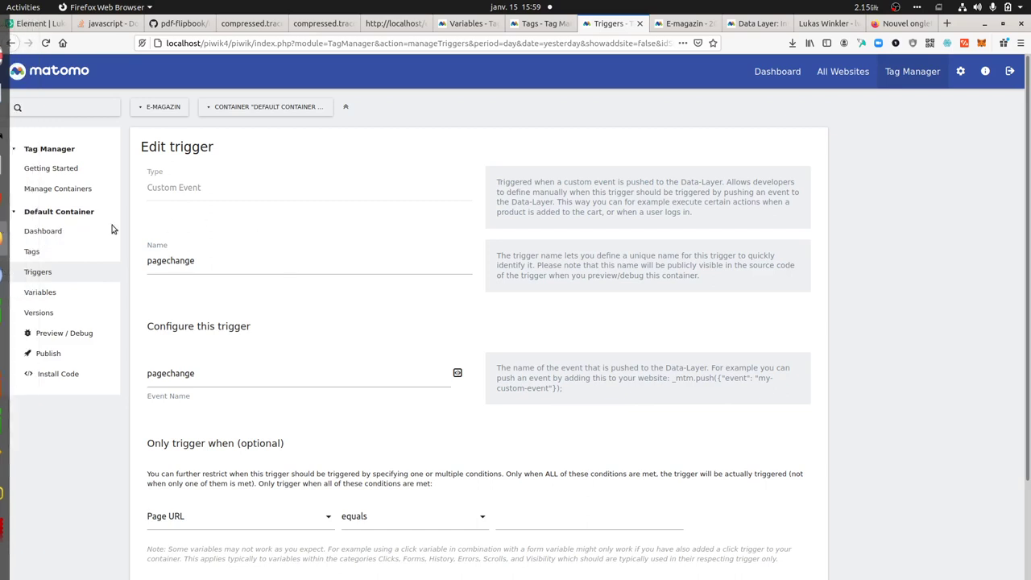
pyautogui.click(63, 252)
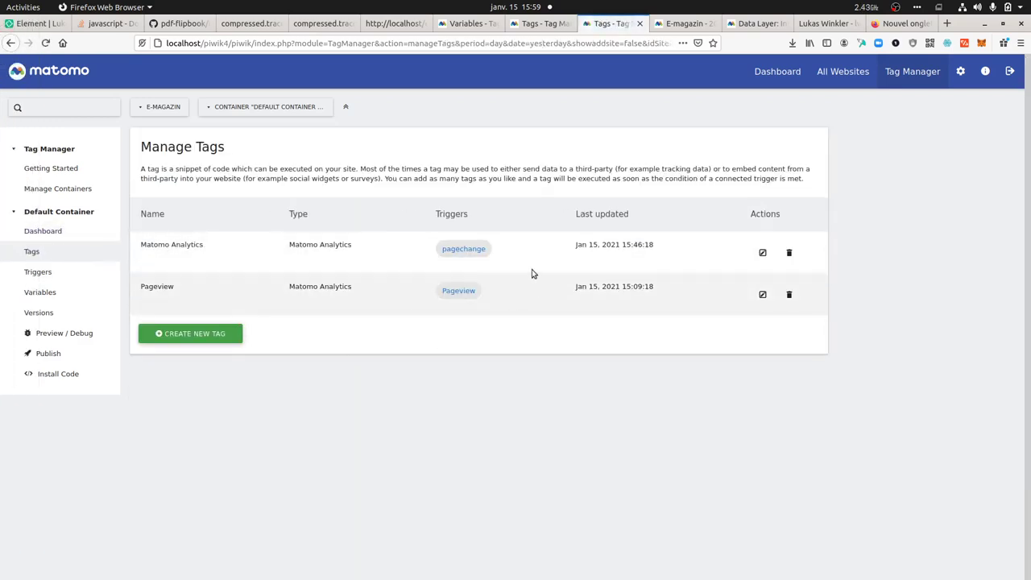
# Review the Matomo Analytics tag's Event settings: category 'Page change', action 'Flip'
pyautogui.moveTo(146, 244); pyautogui.dragTo(205, 246)
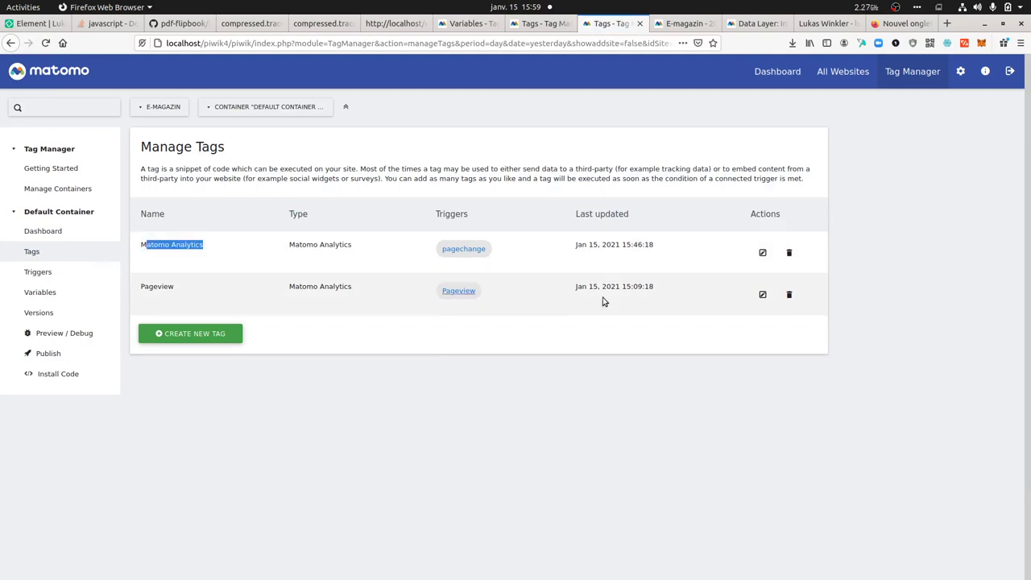
pyautogui.click(765, 254)
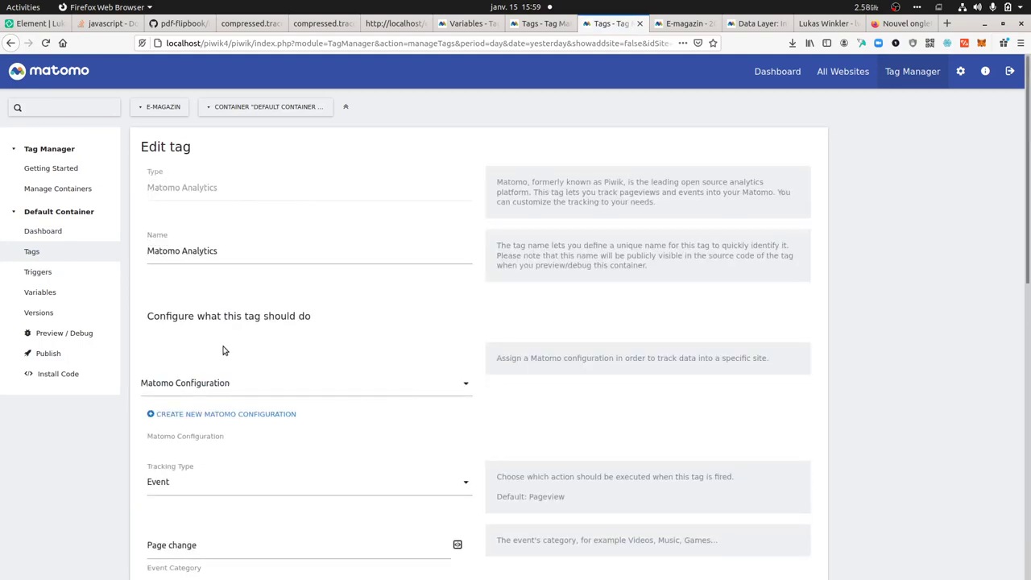
pyautogui.scroll(-5, 363, 338)
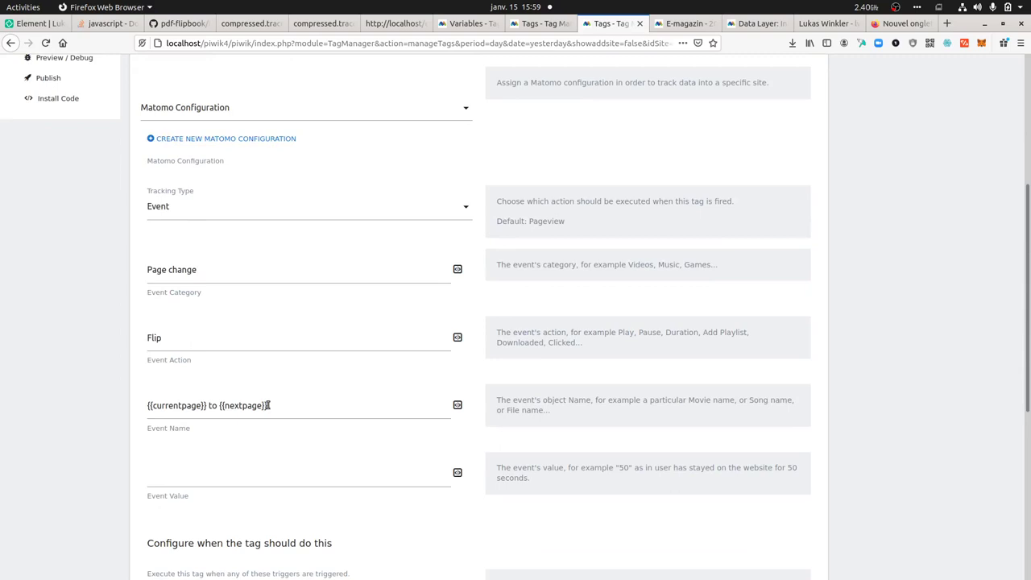
pyautogui.scroll(-3, 195, 278)
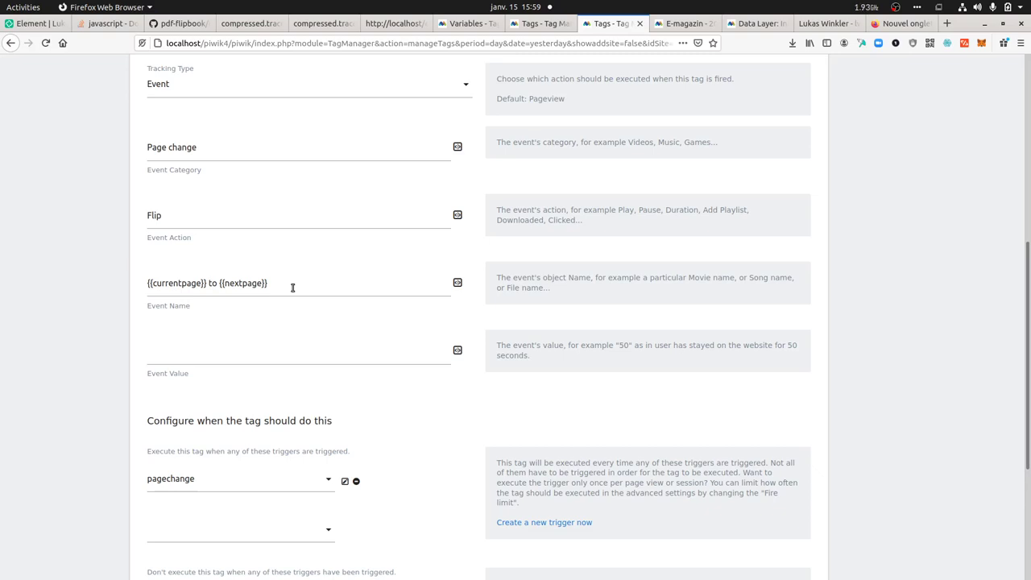
pyautogui.scroll(2, 293, 339)
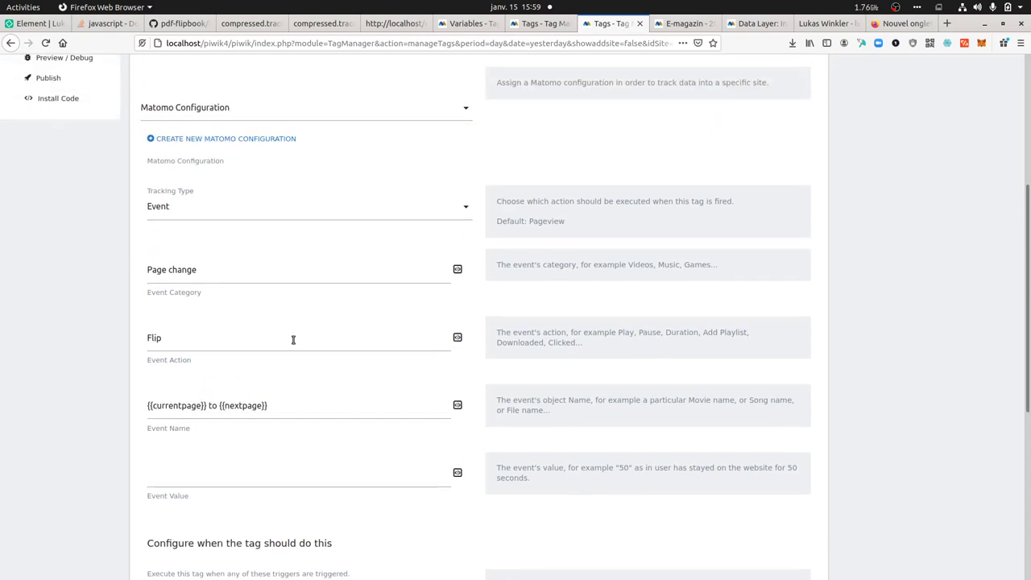
pyautogui.scroll(-1, 293, 339)
pyautogui.scroll(-2, 293, 339)
# Inspect the pagechange trigger's settings and close it without changes
pyautogui.click(344, 420)
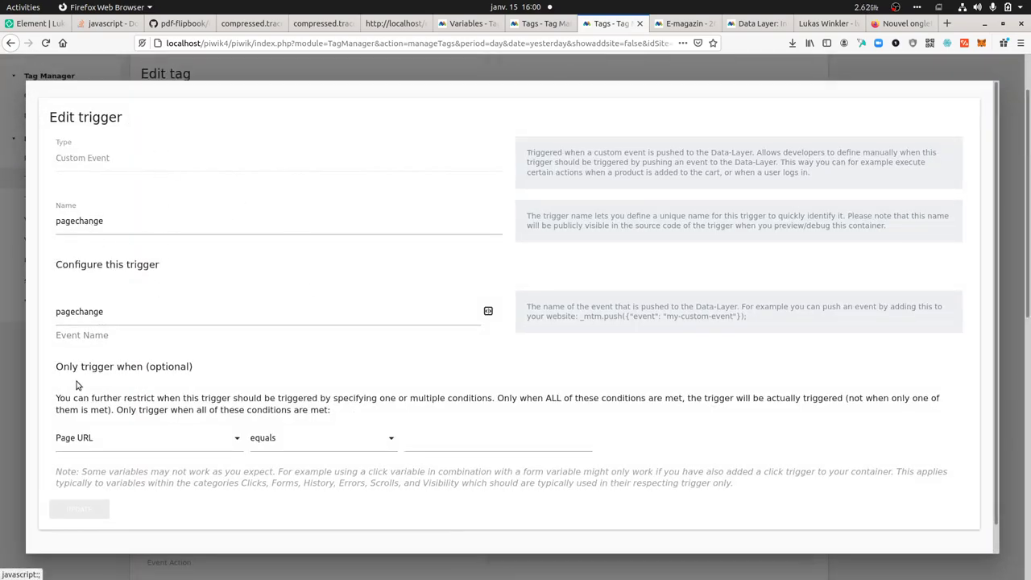
pyautogui.click(20, 275)
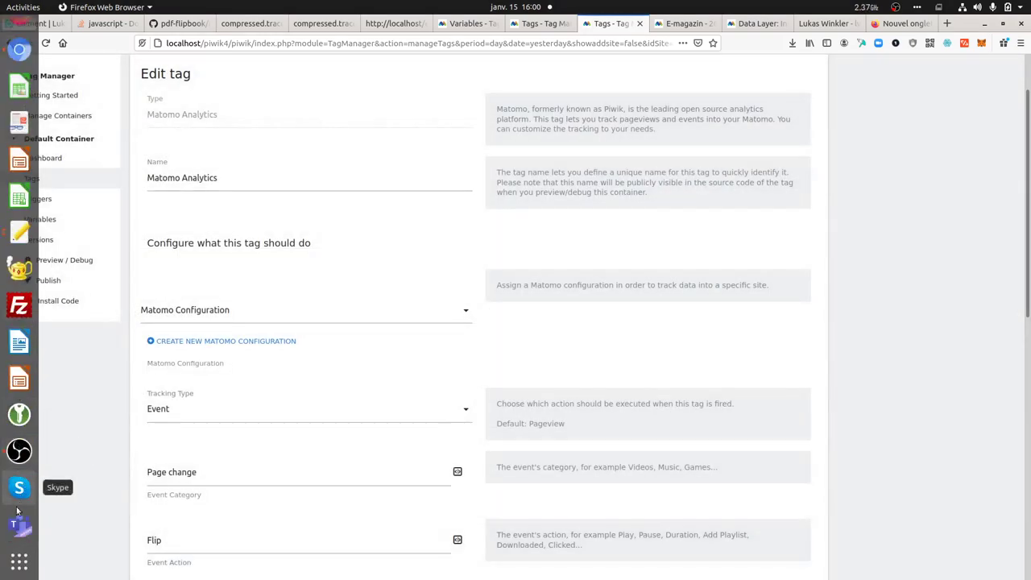
pyautogui.scroll(3, 18, 234)
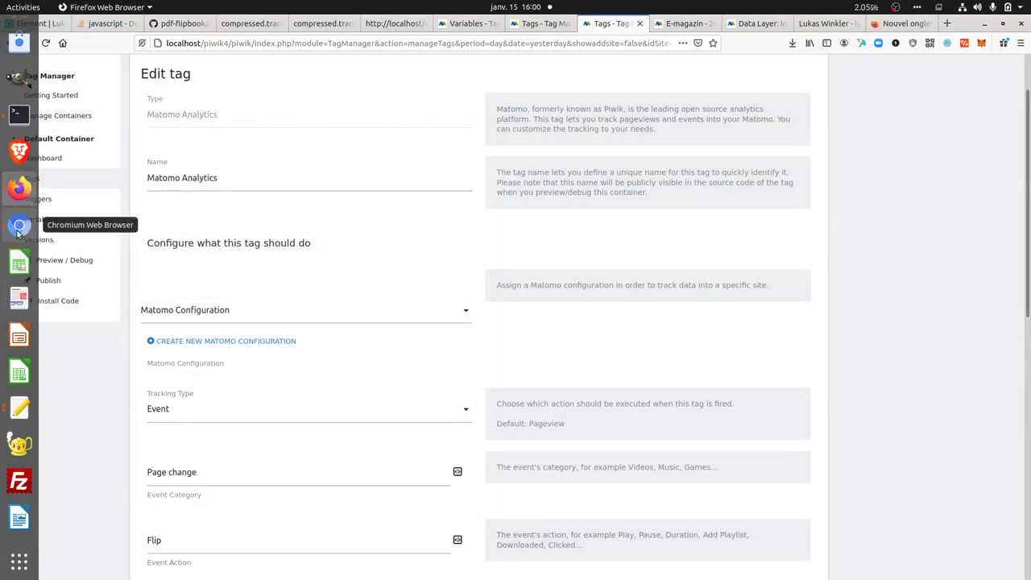
# Reload the flipbook in the browser and flip forward five spreads
pyautogui.click(18, 231)
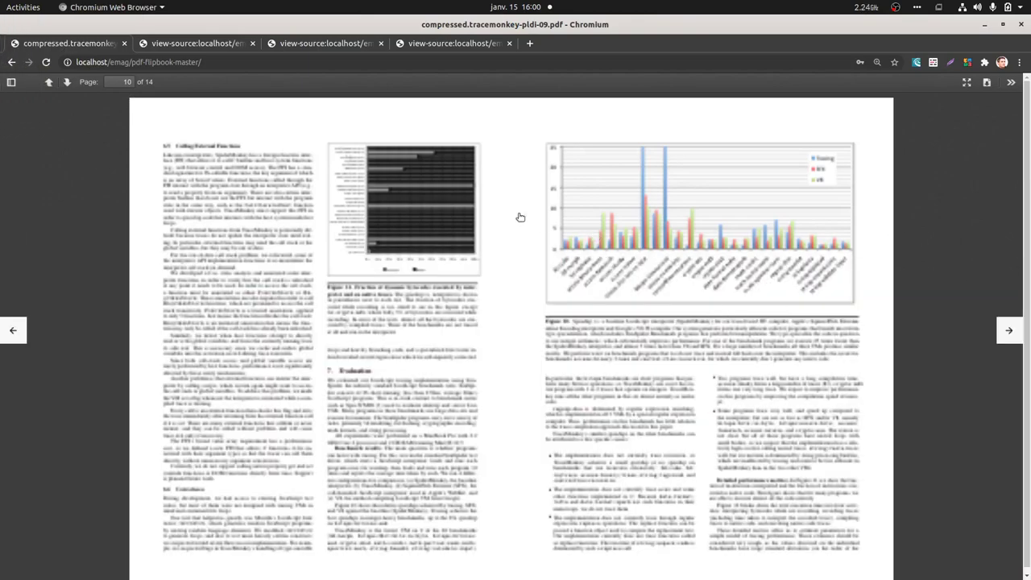
pyautogui.press('F5')
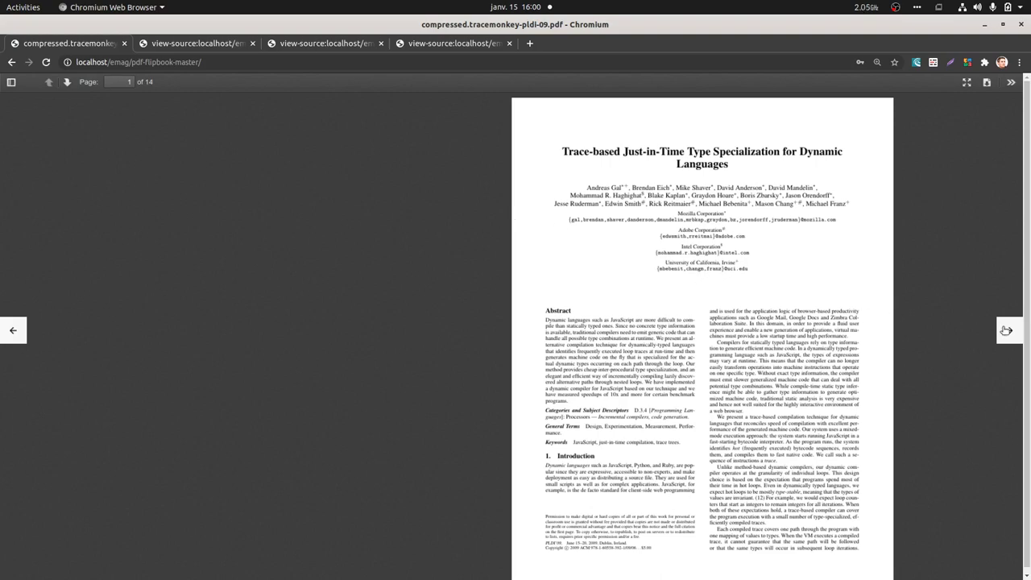
pyautogui.click(1007, 330)
pyautogui.click(1007, 330)
pyautogui.click(1007, 330)
pyautogui.click(1006, 330)
pyautogui.click(1007, 330)
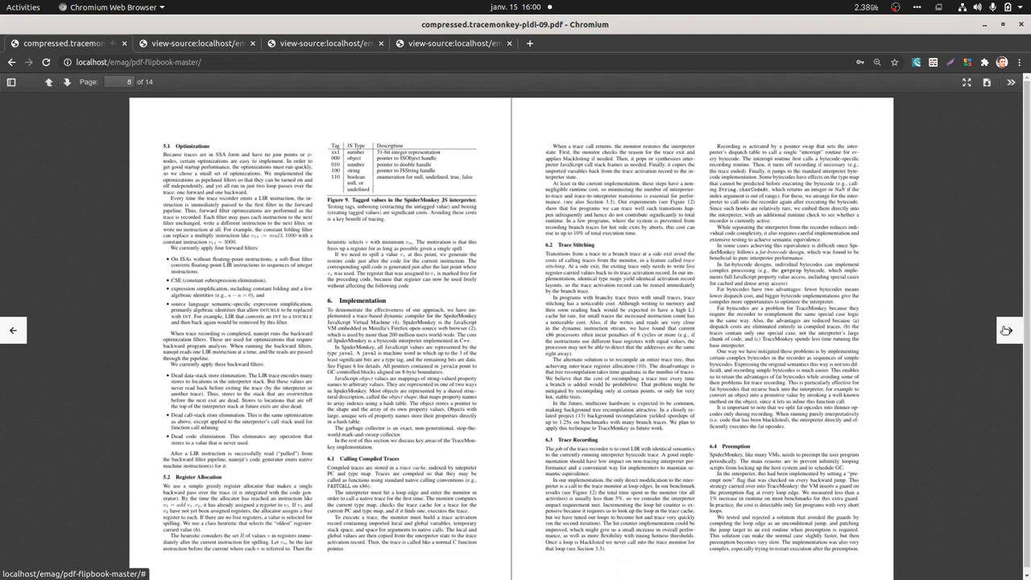
pyautogui.click(1007, 330)
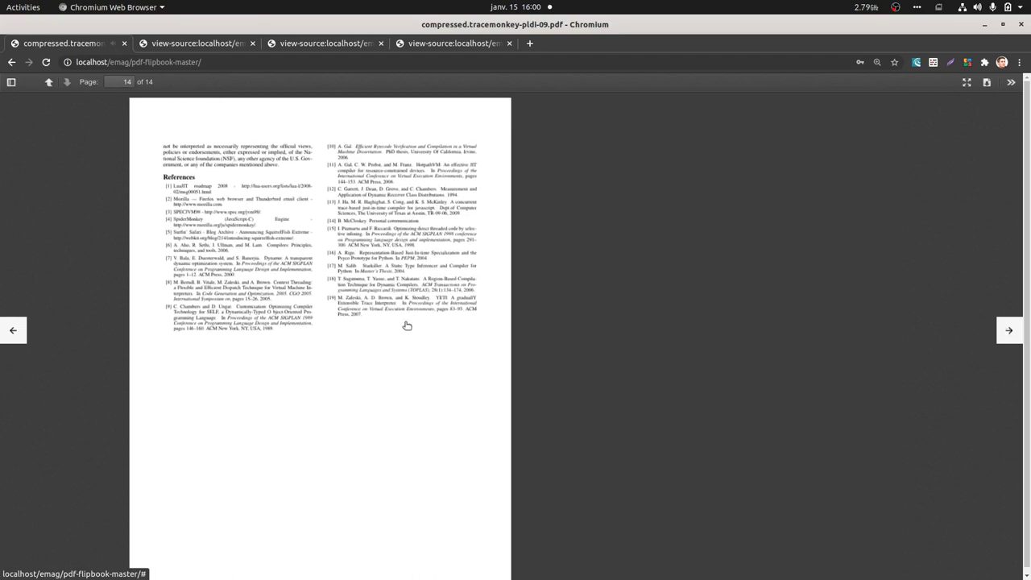
# Flip back three spreads, then forward again to page 14
pyautogui.click(12, 331)
pyautogui.click(12, 331)
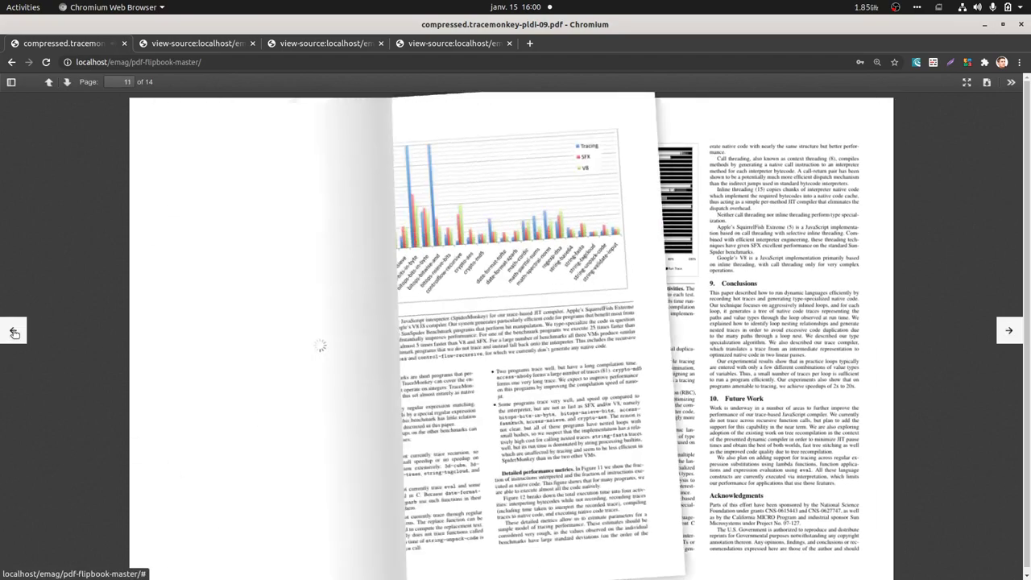
pyautogui.click(13, 331)
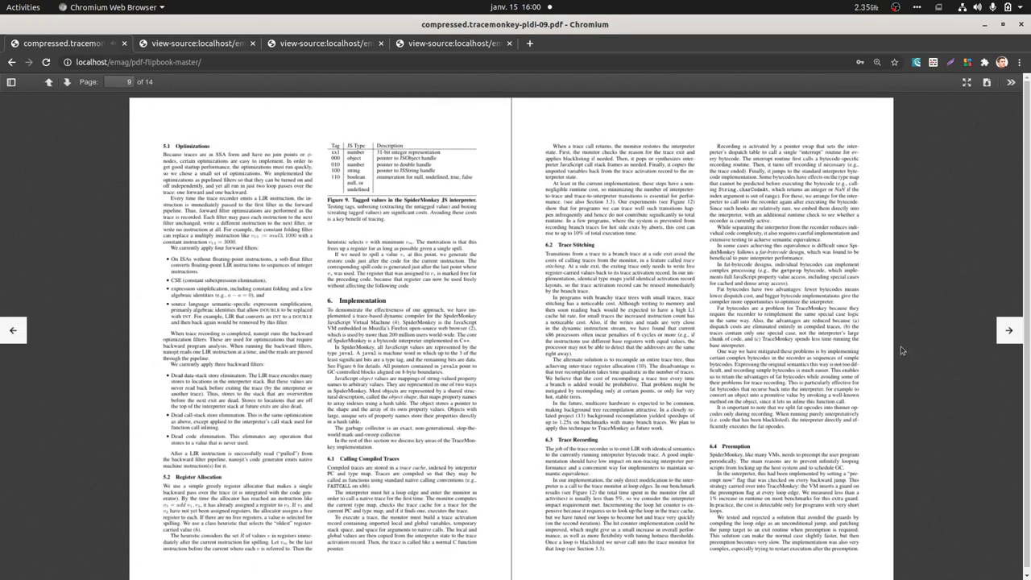
pyautogui.click(1006, 332)
pyautogui.click(1007, 332)
pyautogui.click(1006, 333)
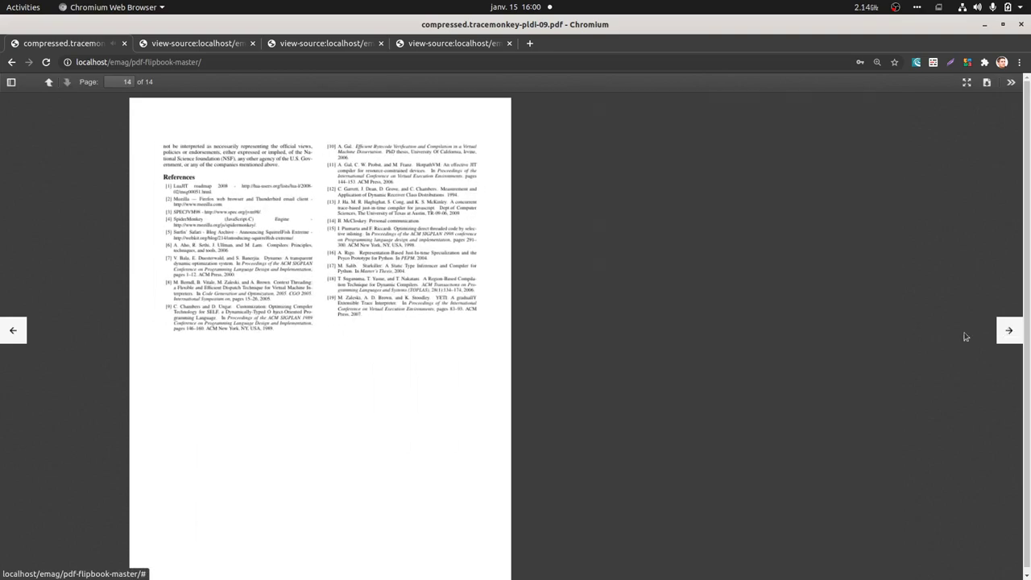
# Page back from page 14 to the title page and zoom into page 1's text
pyautogui.click(151, 131)
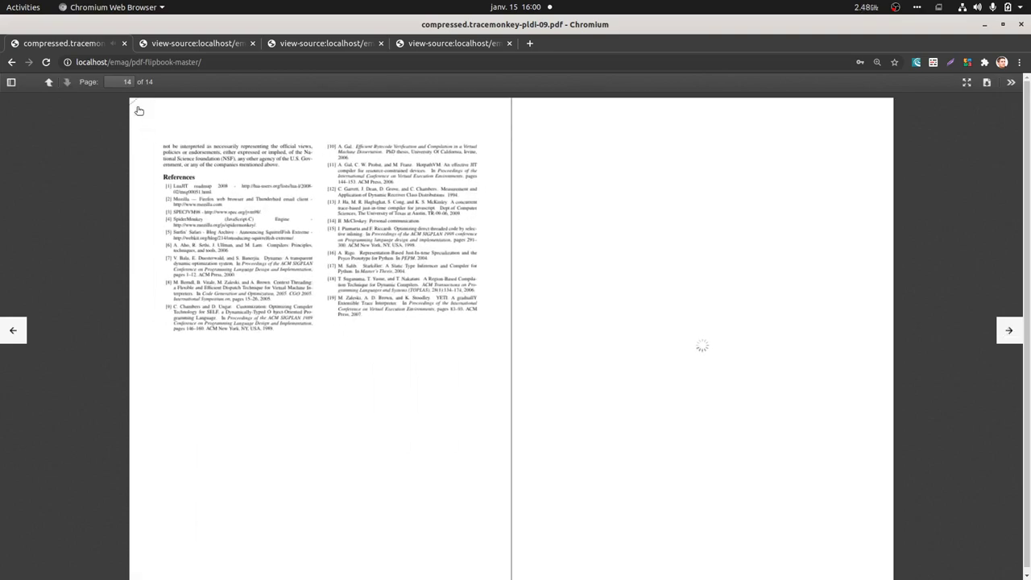
pyautogui.click(137, 111)
pyautogui.click(137, 112)
pyautogui.click(137, 110)
pyautogui.click(138, 111)
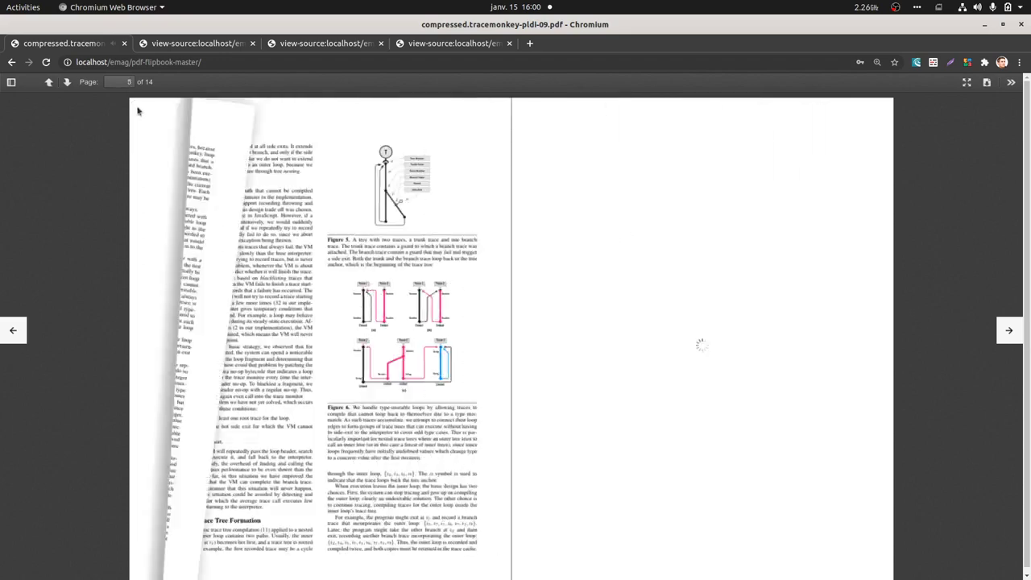
pyautogui.click(139, 110)
pyautogui.click(137, 108)
pyautogui.doubleClick(136, 107)
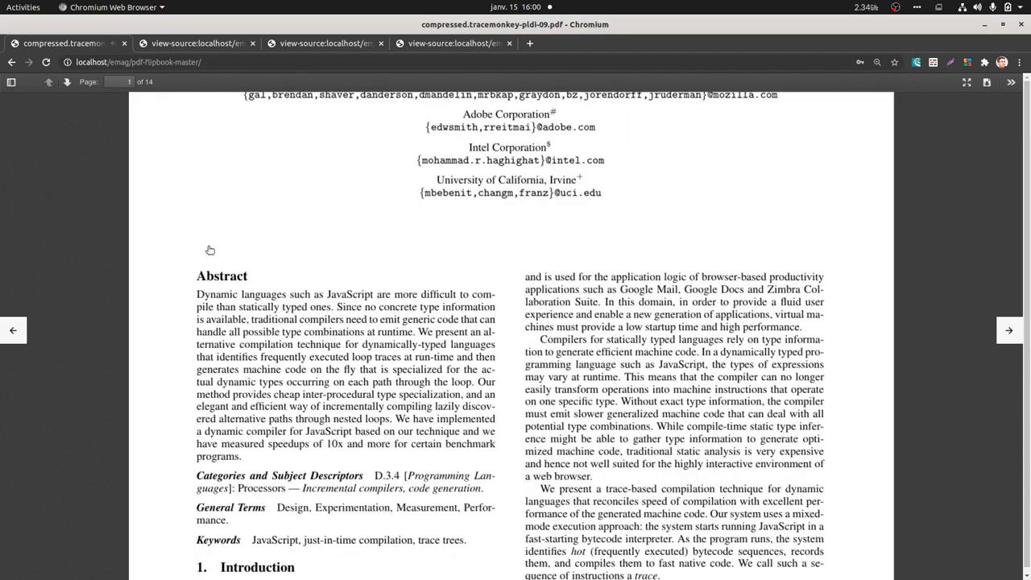
# Return to the E-magazin Visits Log and reload it with F5
pyautogui.moveTo(3, 161)
pyautogui.click(10, 188)
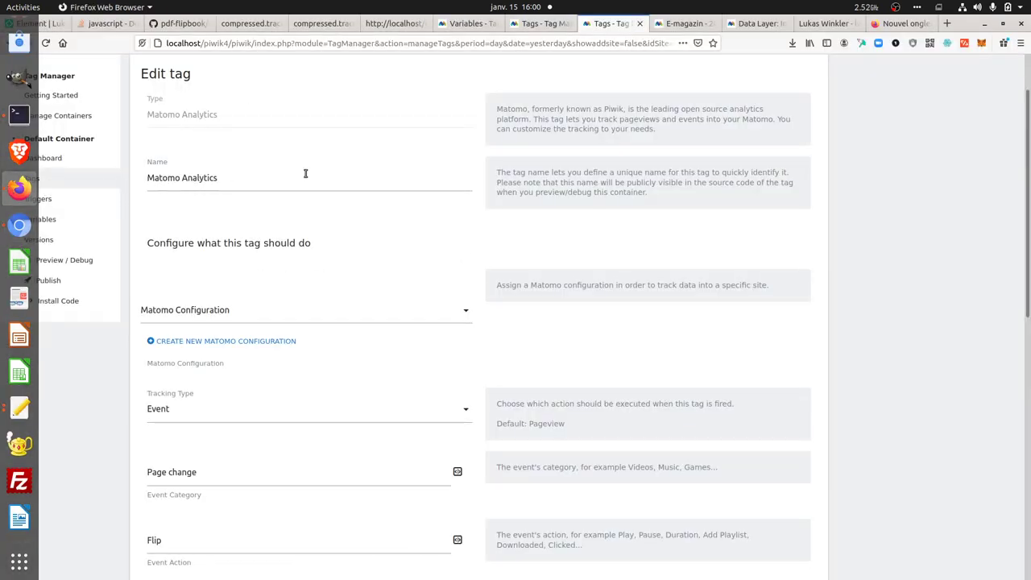
pyautogui.click(666, 24)
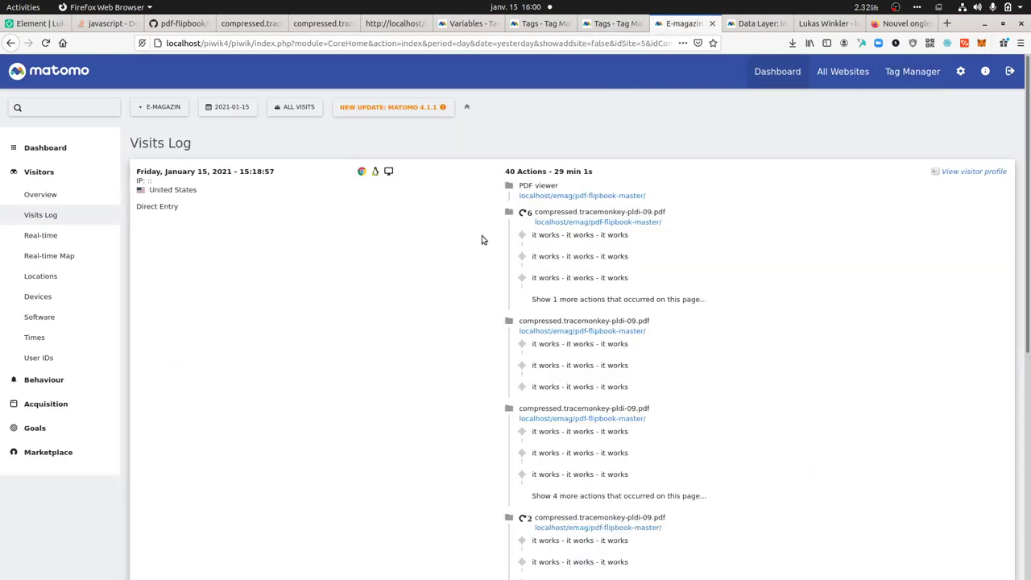
pyautogui.press('F5')
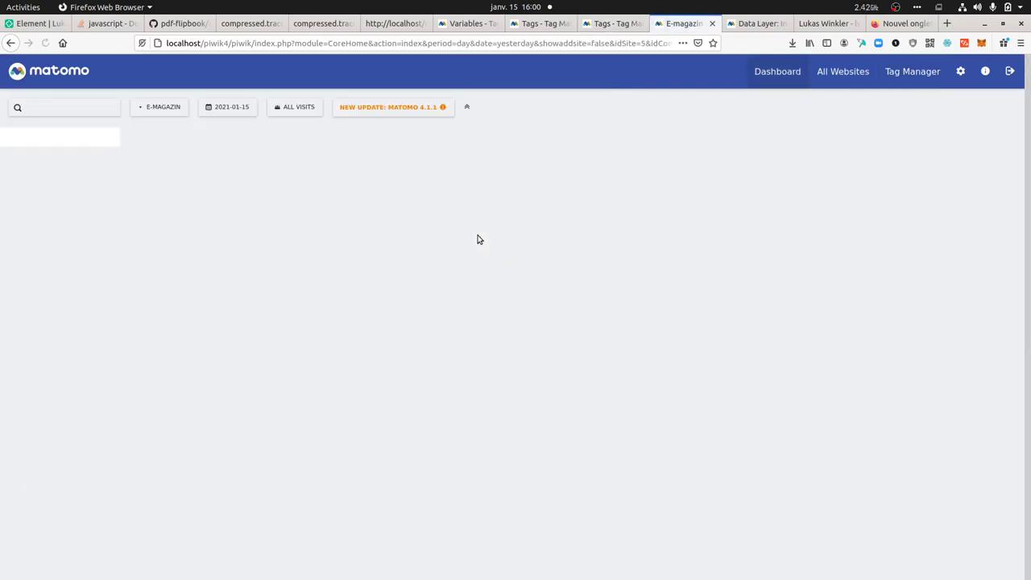
# Show the 17 more actions of the latest visit and review its 'Page change - Flip' events
pyautogui.scroll(-15, 476, 239)
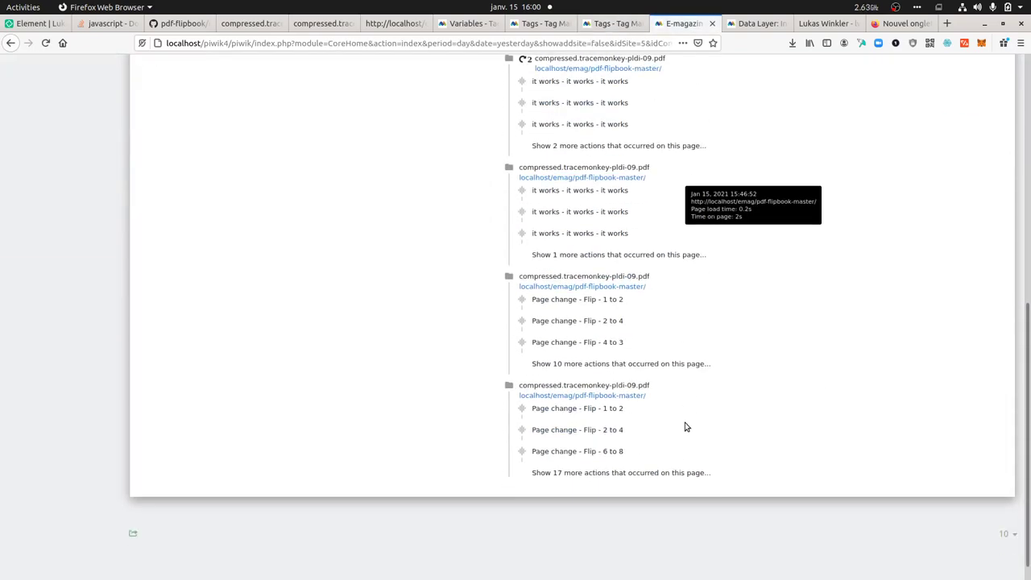
pyautogui.click(652, 451)
pyautogui.scroll(-5, 674, 425)
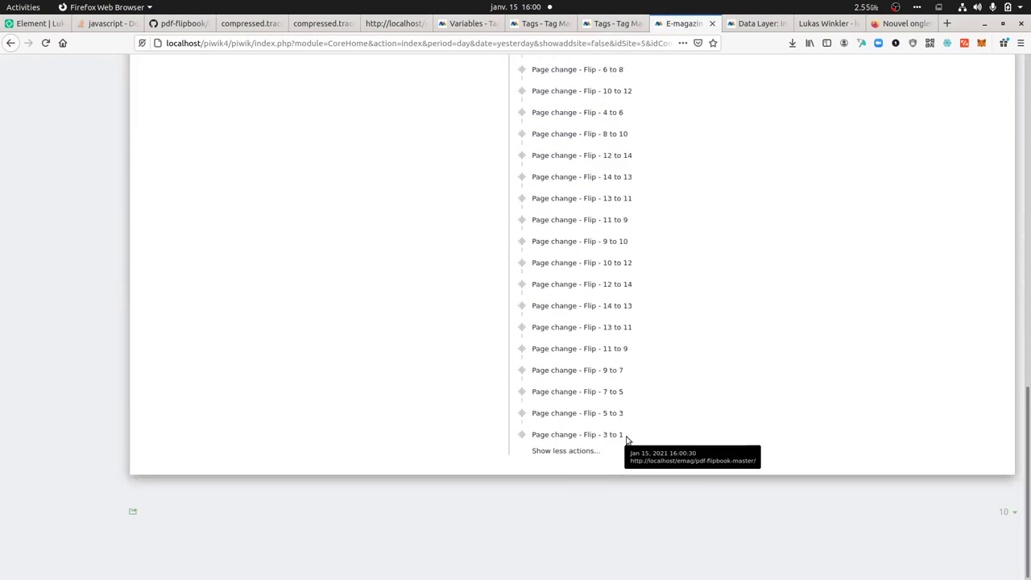
pyautogui.moveTo(620, 424)
pyautogui.scroll(1, 613, 417)
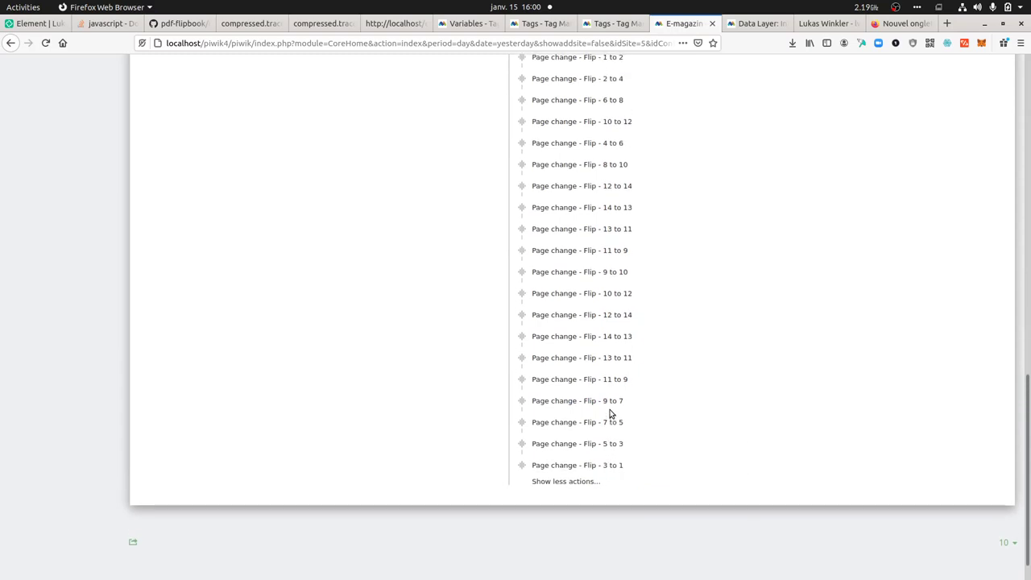
pyautogui.scroll(1, 610, 391)
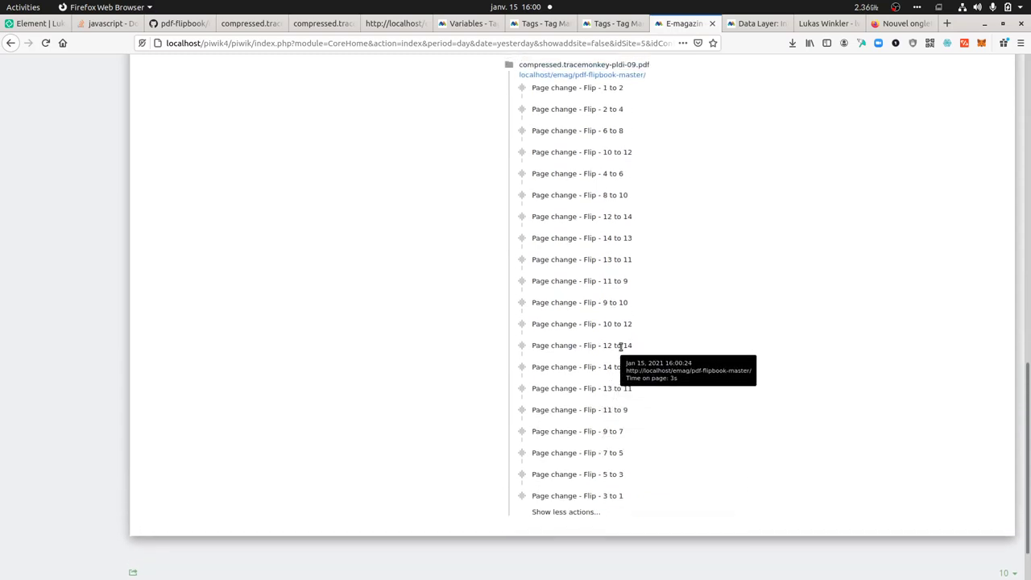
pyautogui.scroll(3, 609, 392)
pyautogui.scroll(1, 608, 392)
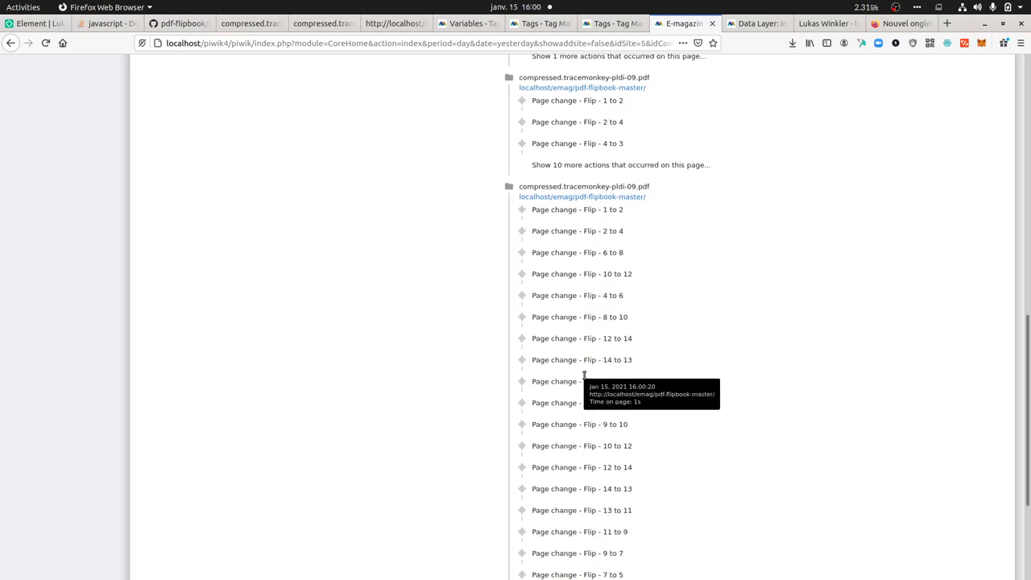
pyautogui.scroll(-4, 583, 402)
pyautogui.scroll(3, 576, 403)
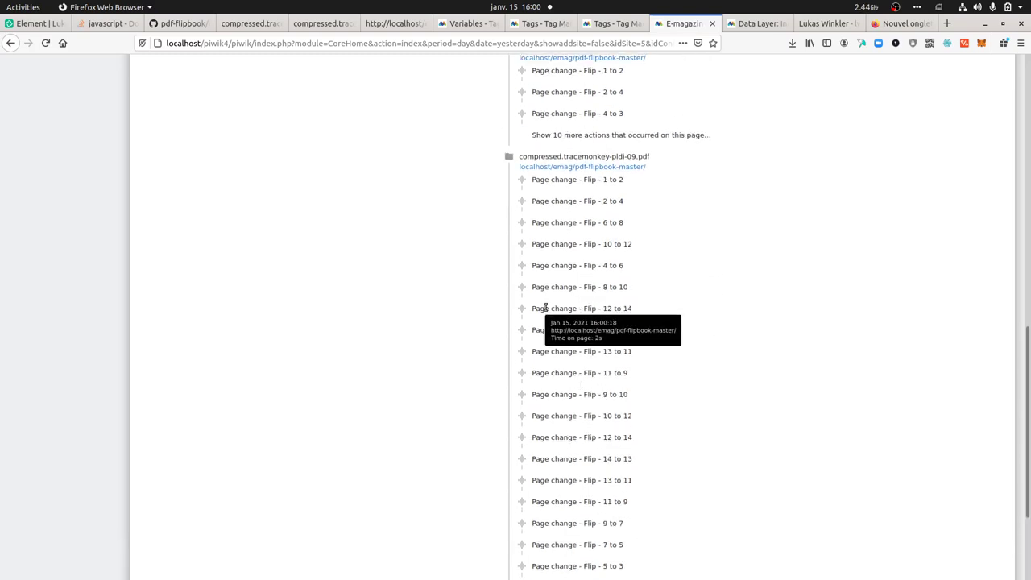